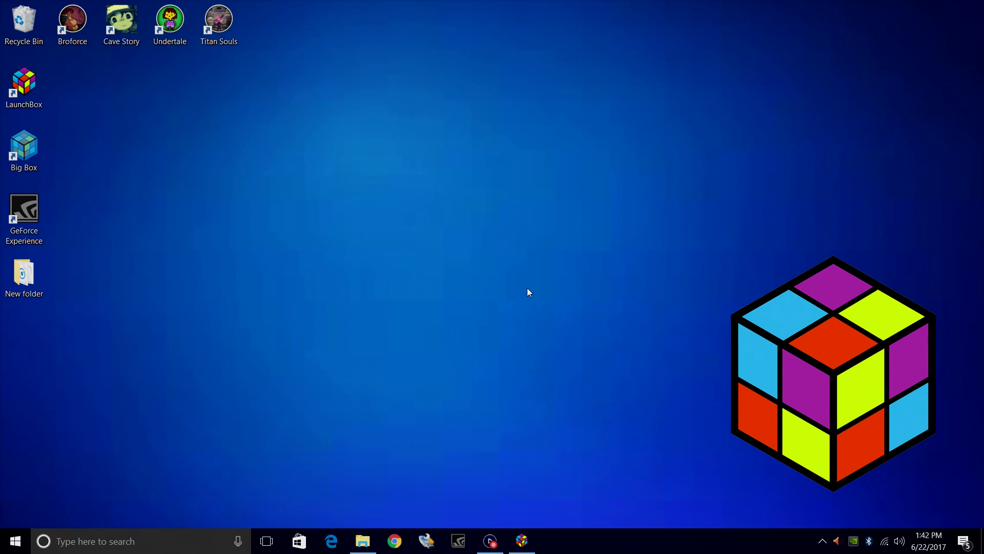
left_click(9, 545)
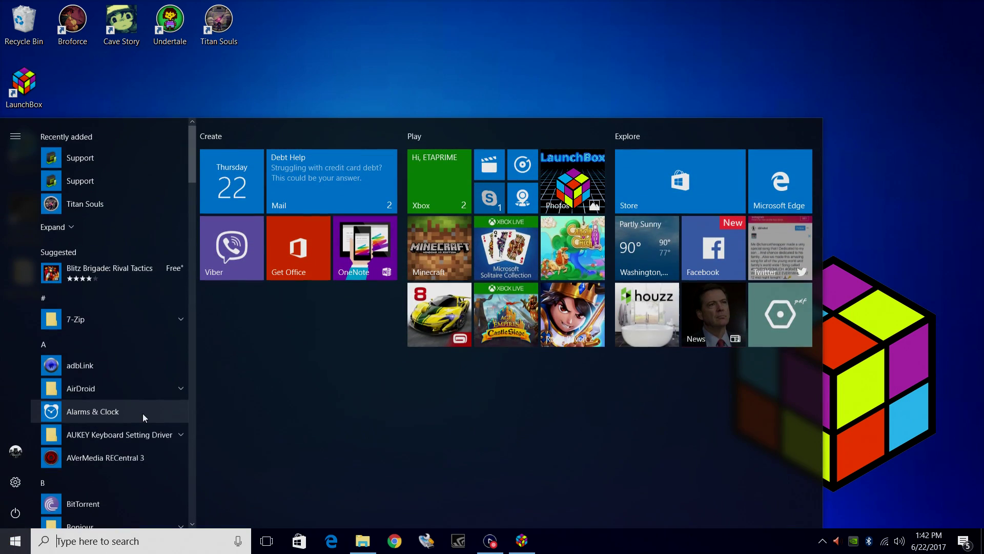
scroll(121, 420, "down", 5)
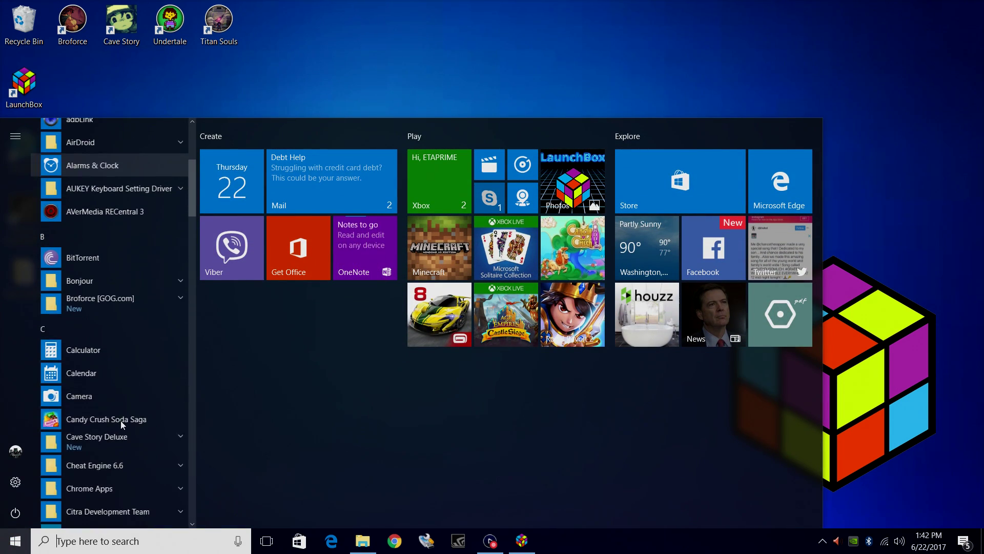
scroll(121, 420, "down", 8)
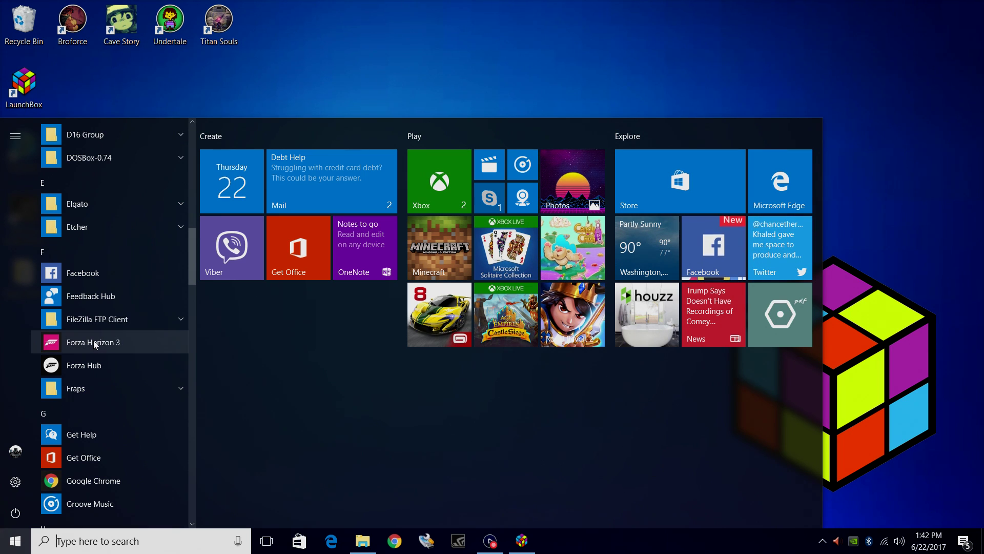
left_click(472, 20)
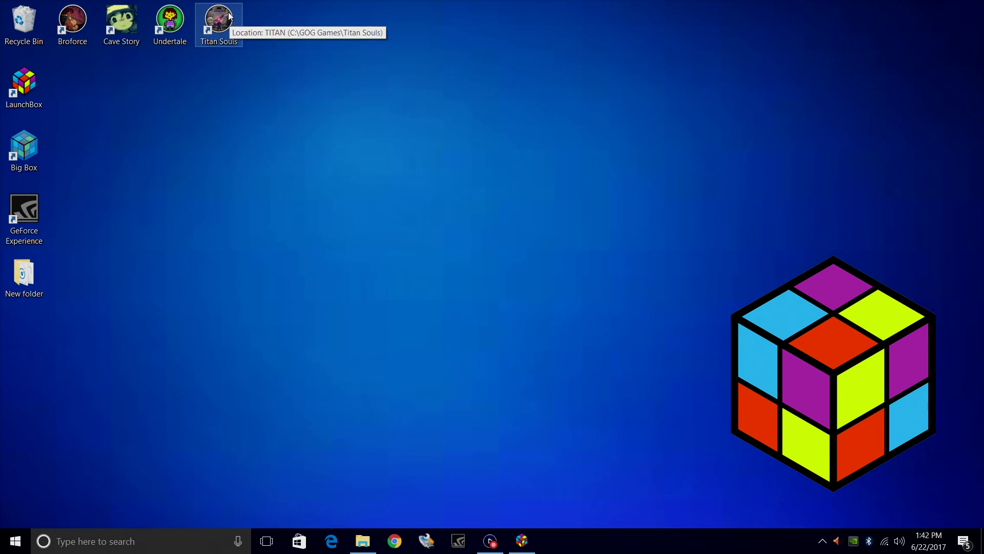
left_click(528, 536)
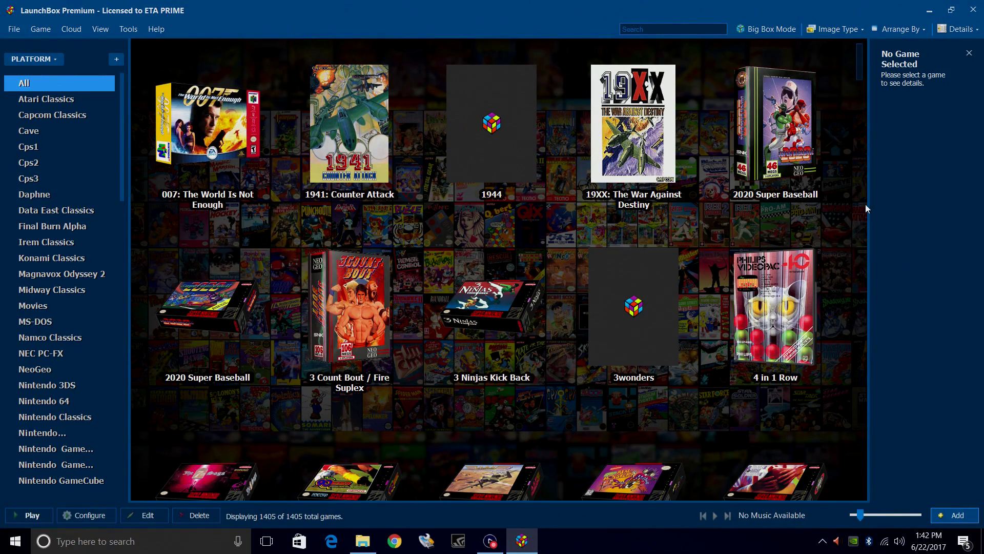
left_click(929, 10)
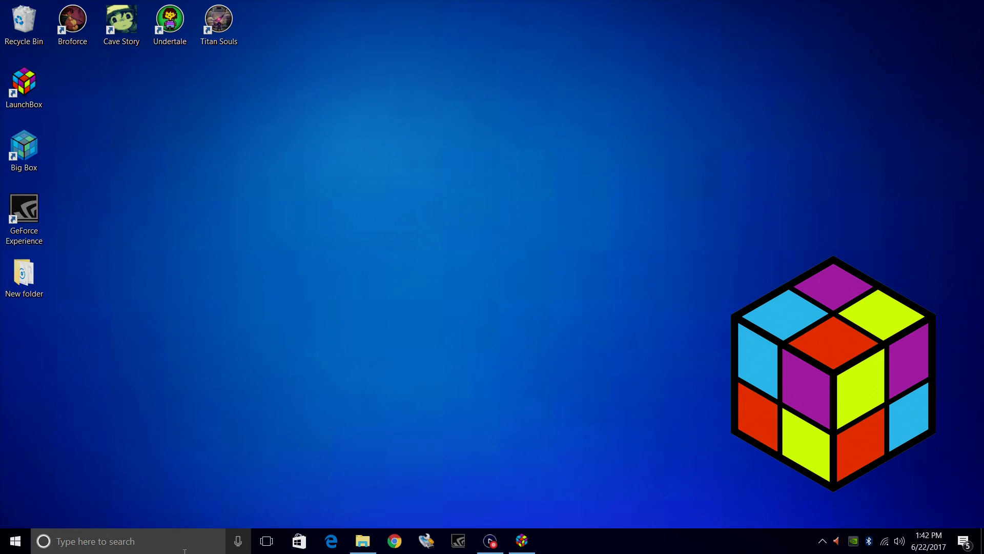
Switch to File Explorer and open the PC GAMES folder in Documents.
left_click(363, 540)
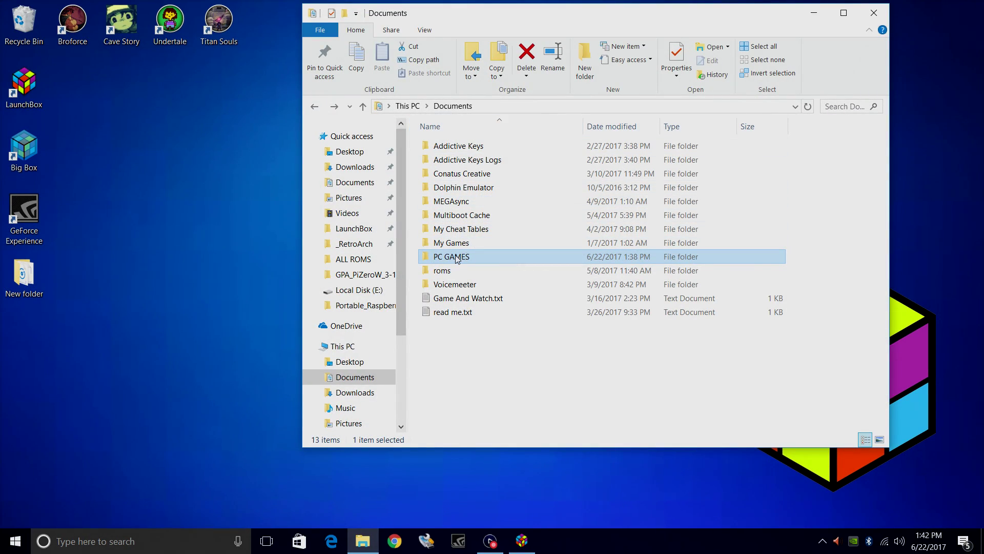
double_click(458, 259)
Create additional desktop shortcuts for Broforce, Cave Story, Undertale and Titan Souls.
left_click_drag(248, 99, 51, 4)
right_click(63, 23)
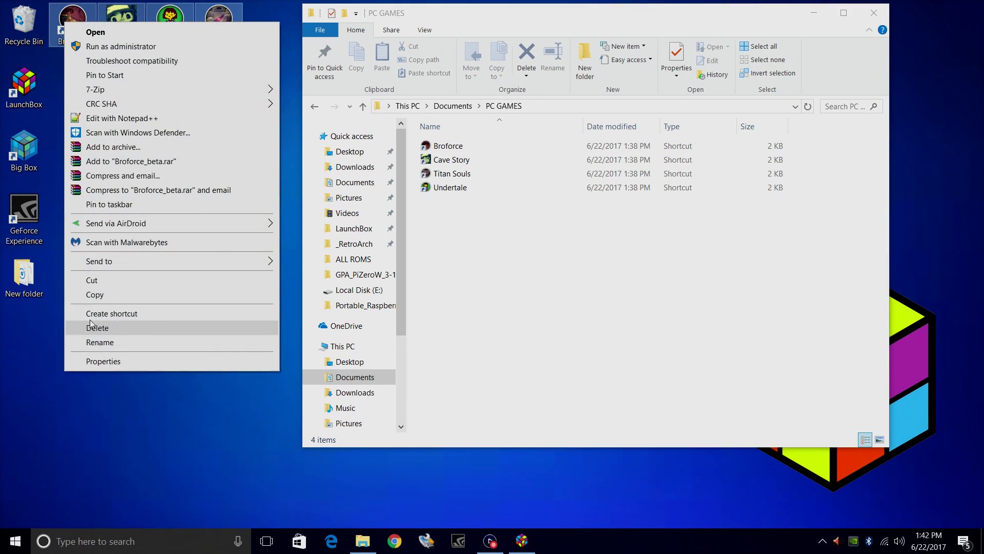
left_click(105, 313)
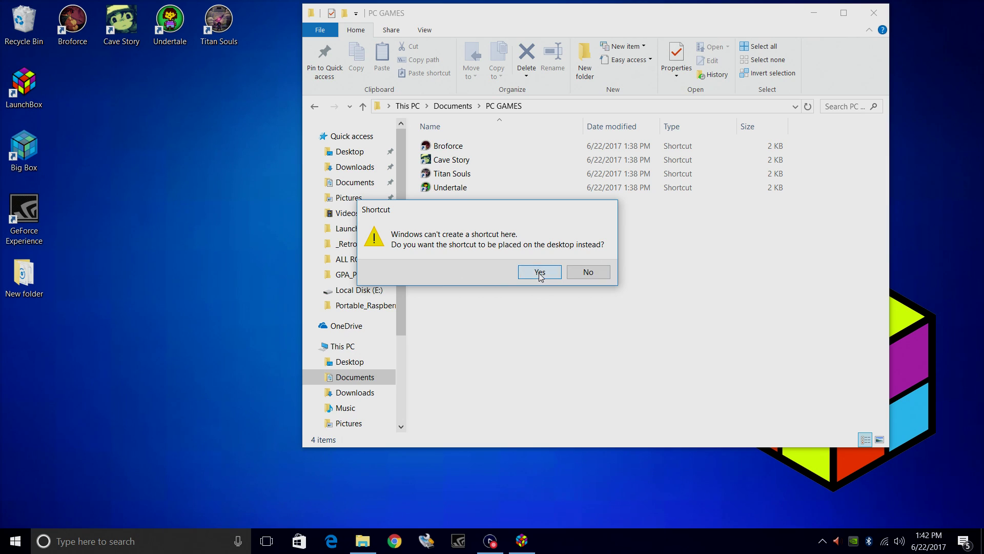
left_click(540, 271)
Remove all Broforce, Cave Story, Undertale and Titan Souls shortcuts from the desktop.
left_click_drag(72, 86, 109, 184)
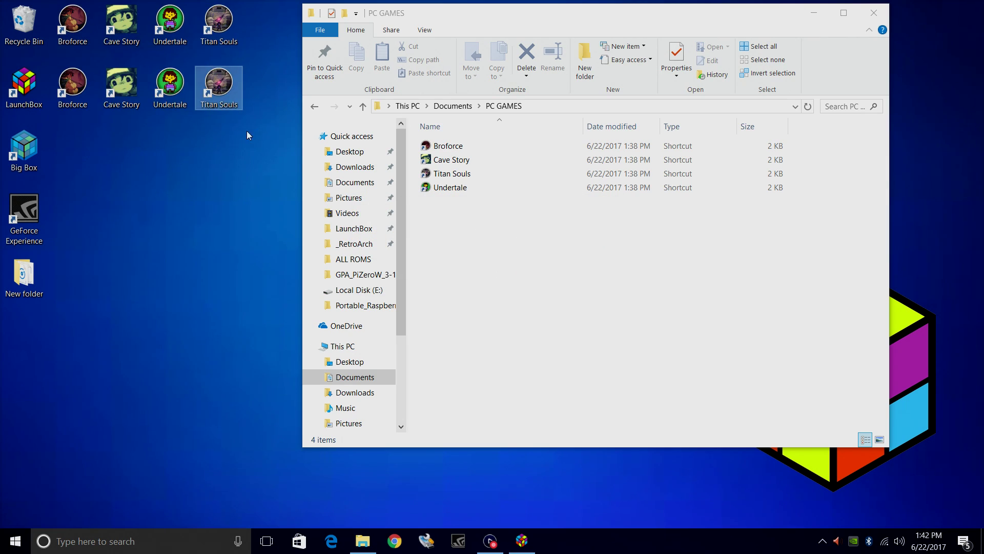
left_click_drag(247, 132, 49, 66)
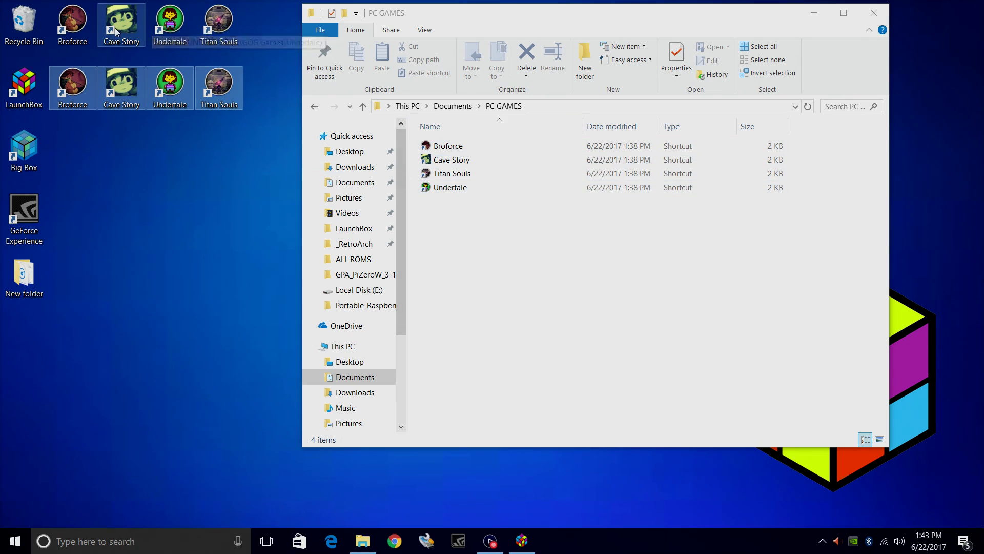
left_click(252, 137)
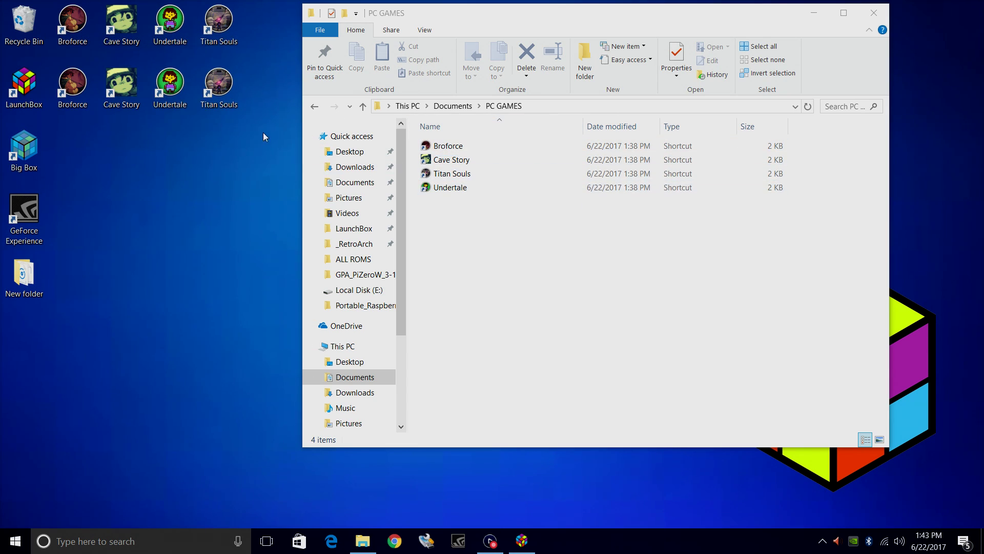
left_click_drag(263, 137, 40, 36)
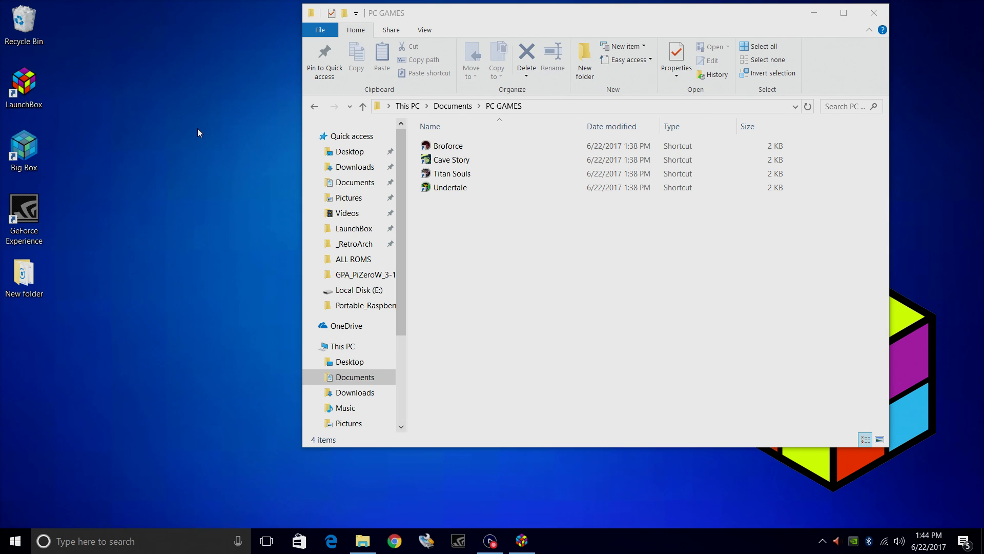
Place a shortcut to the installed app Forza Horizon 3 in the PC GAMES folder.
left_click(15, 541)
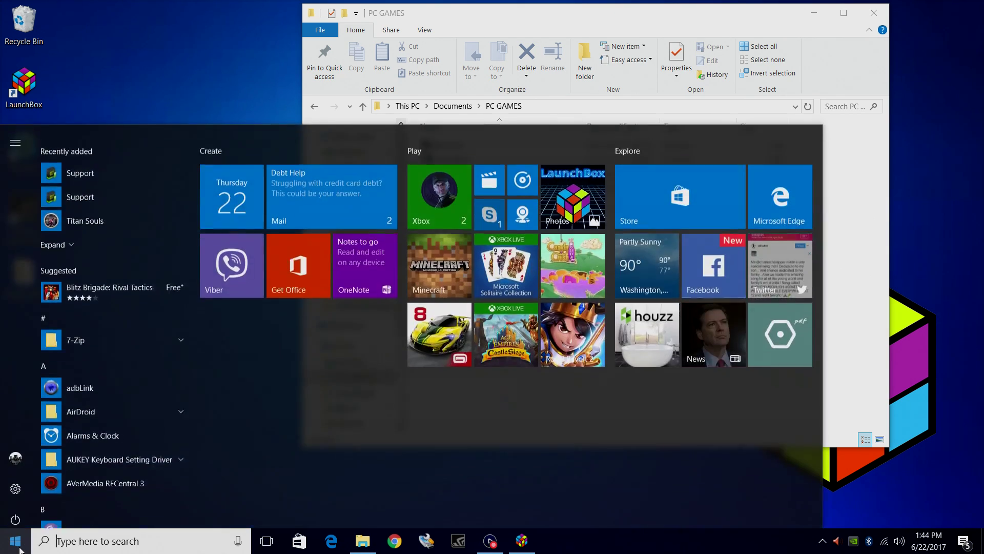
scroll(121, 359, "down", 5)
scroll(123, 427, "down", 8)
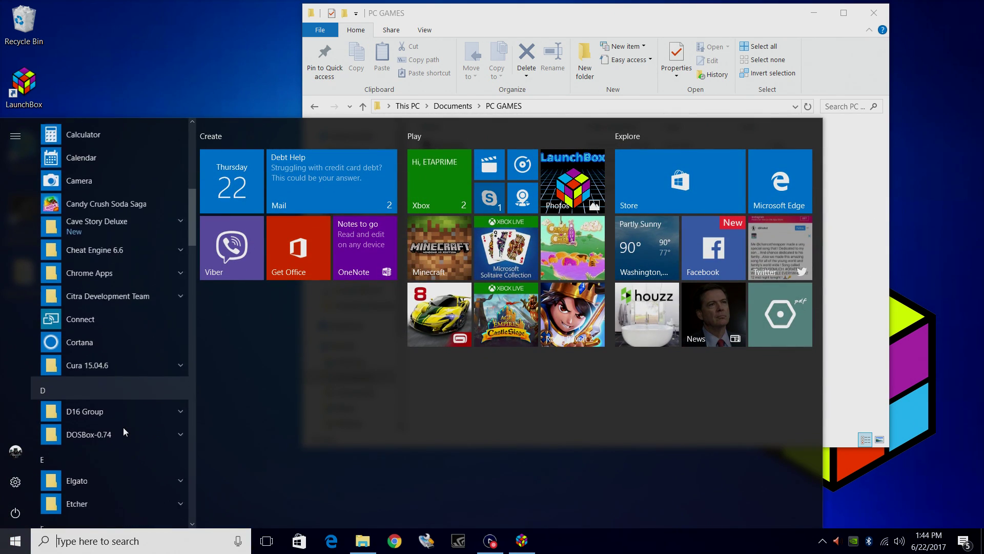
left_click_drag(134, 409, 854, 263)
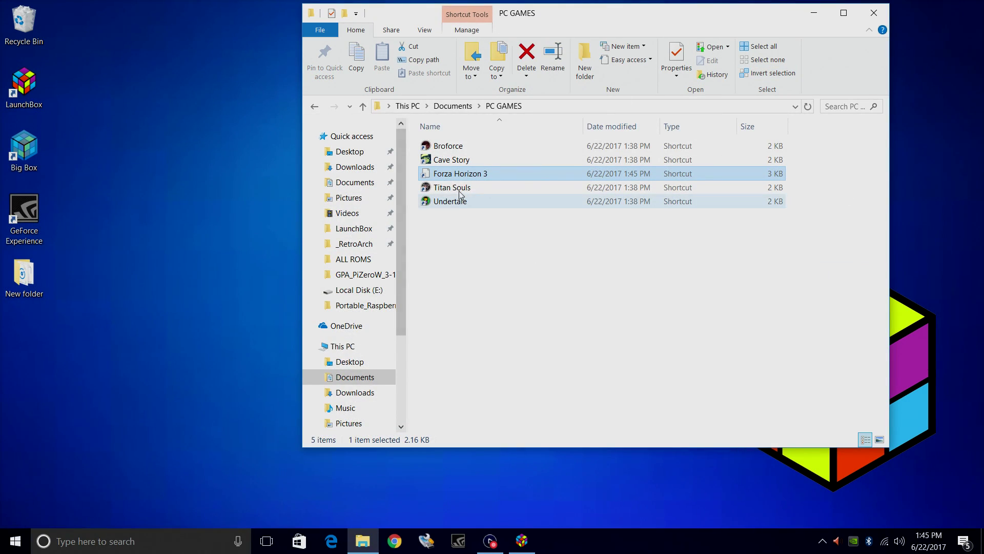
Place a shortcut to the installed app Minecraft: Windows 10 Edition in the PC GAMES folder.
left_click(16, 541)
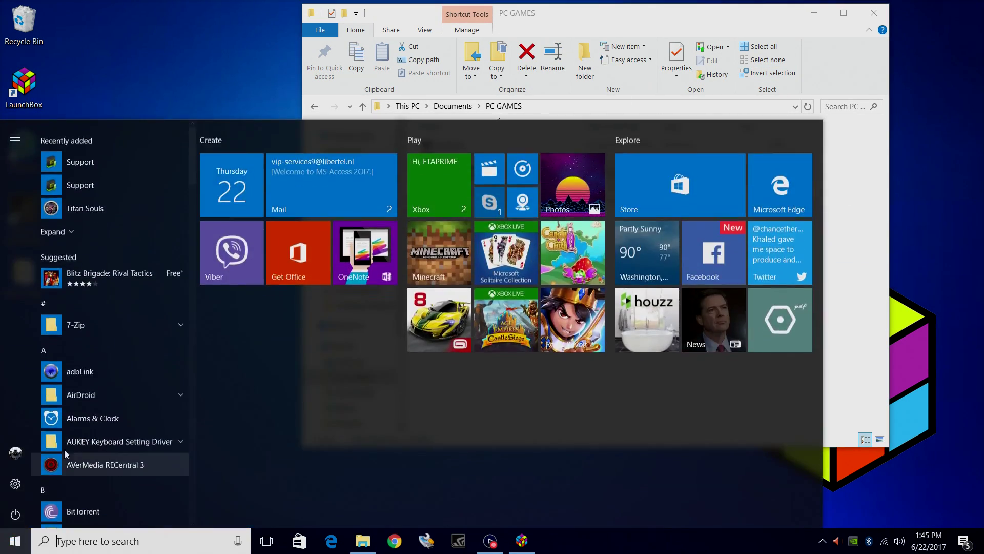
scroll(97, 428, "down", 10)
scroll(91, 435, "down", 15)
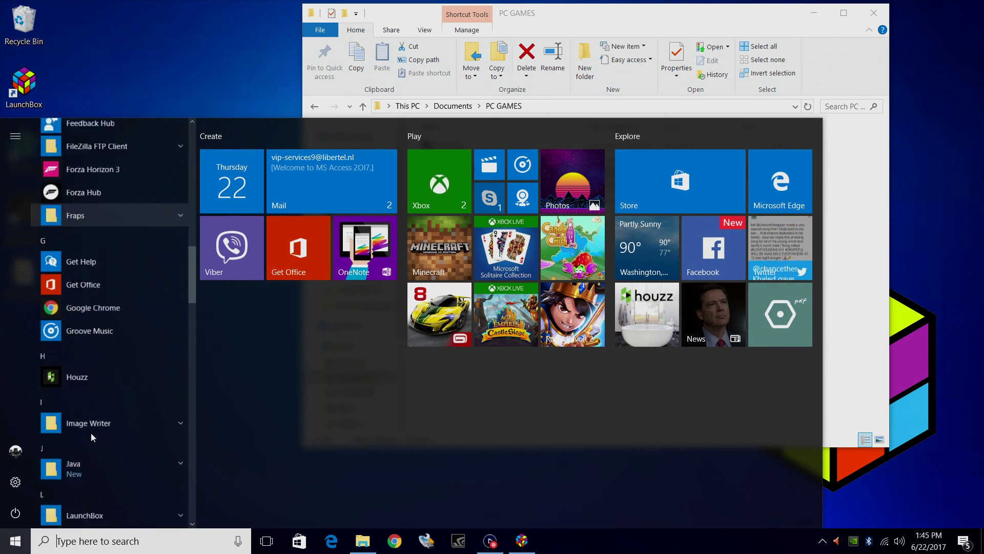
scroll(90, 433, "up", 2)
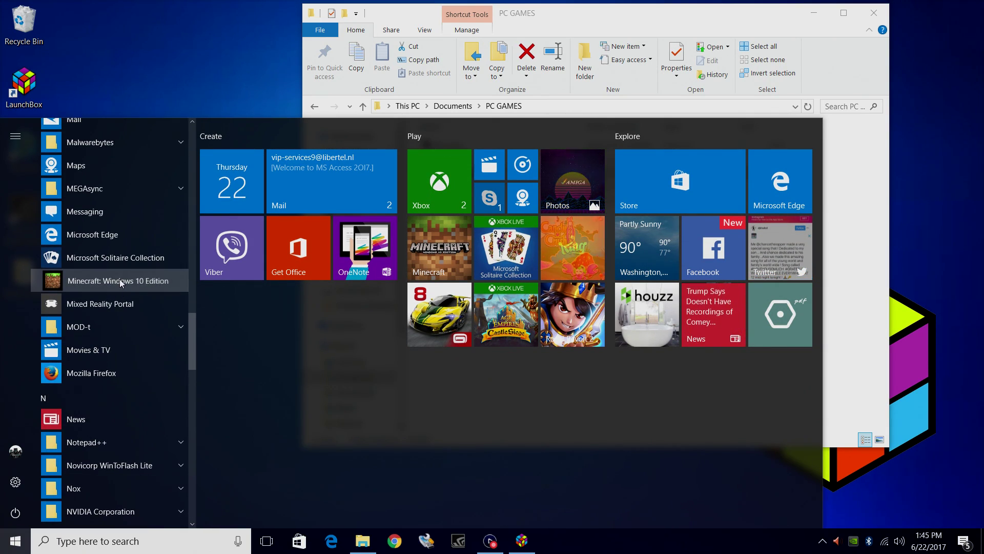
left_click_drag(117, 282, 866, 237)
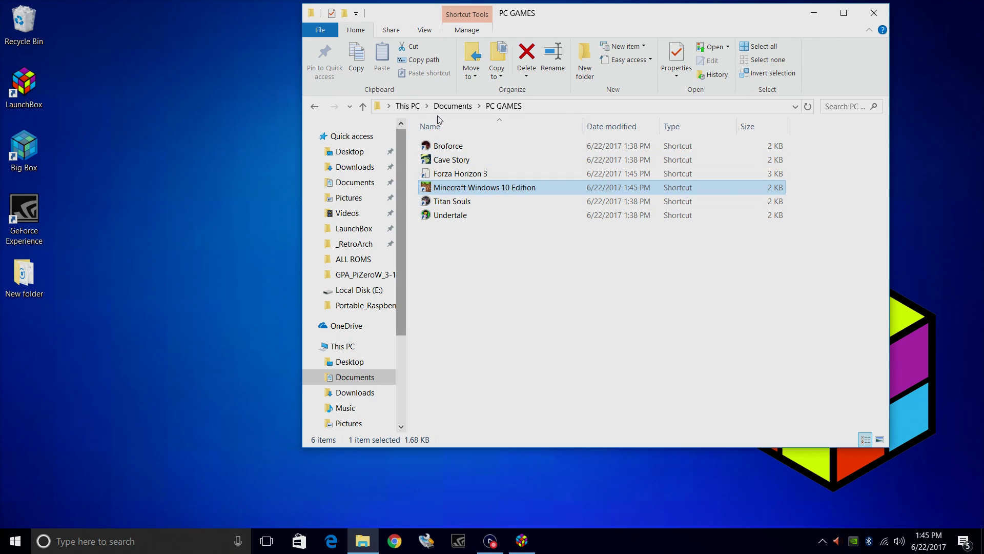
left_click(494, 270)
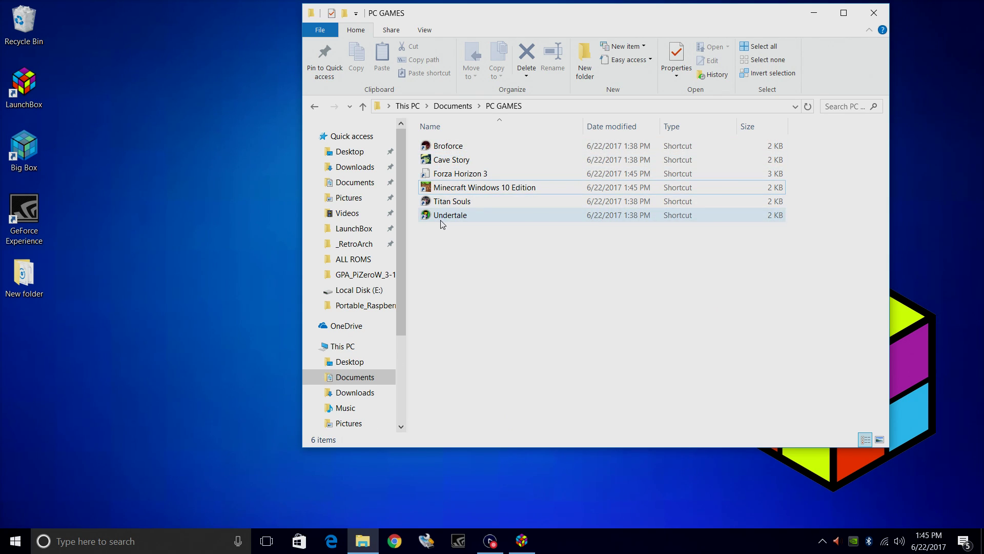
Switch to LaunchBox and start a new game entry using the Forza Horizon 3 shortcut from Documents\PC GAMES, with the file filter set to All Files.
left_click(521, 540)
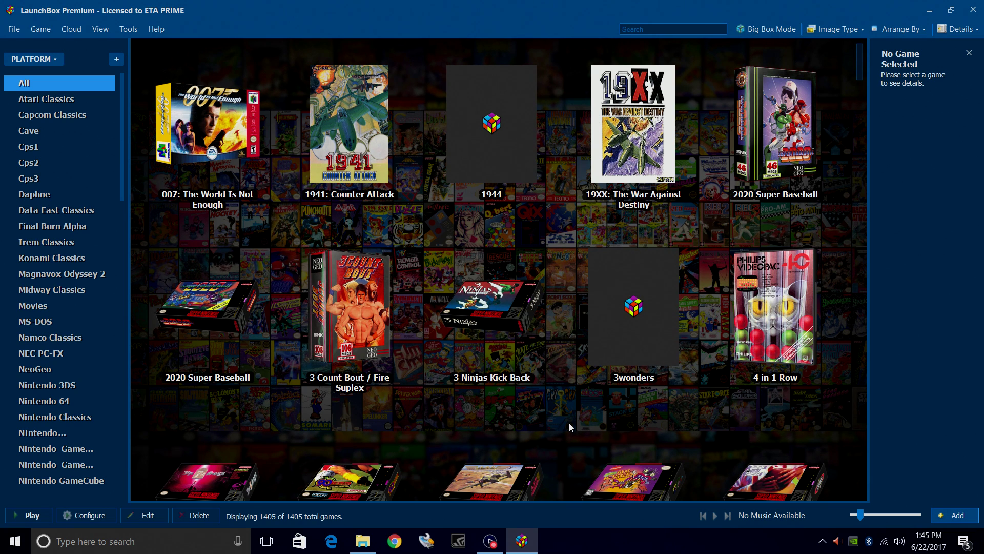
left_click(39, 29)
left_click(42, 212)
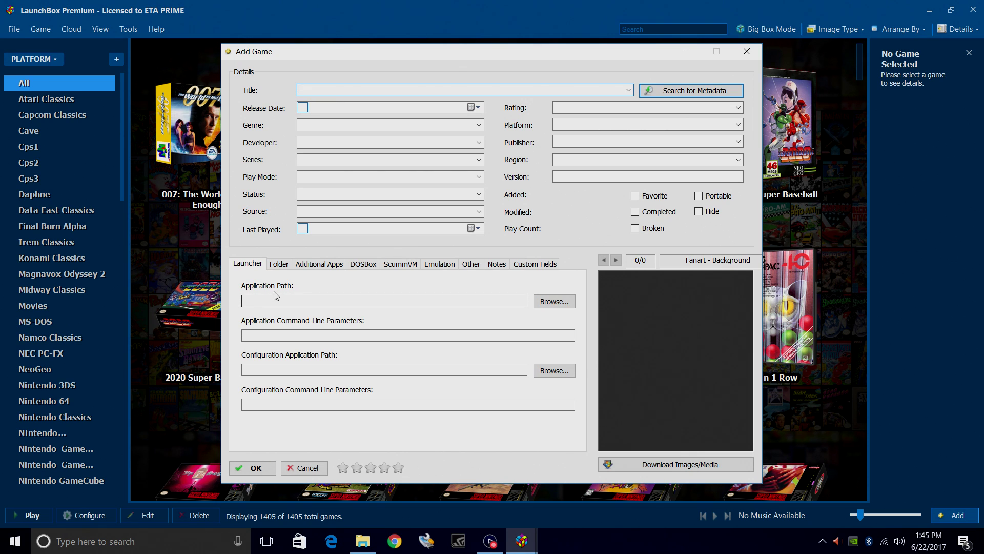
left_click(552, 301)
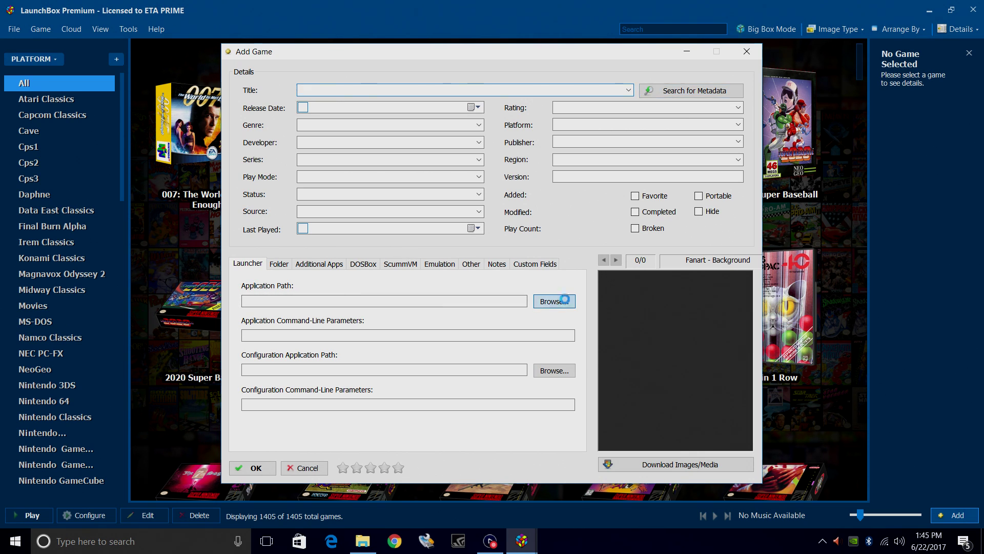
left_click(272, 263)
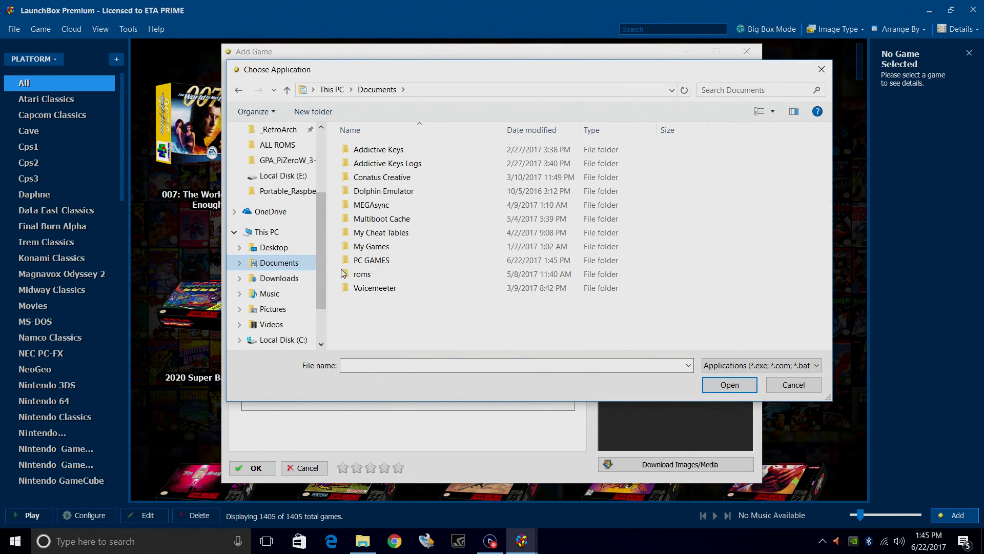
double_click(372, 260)
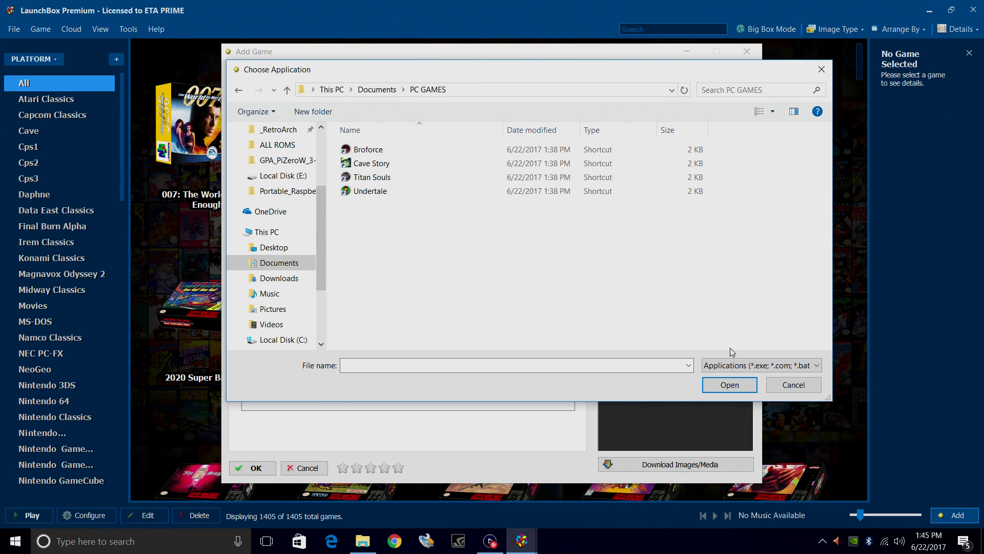
left_click(741, 365)
left_click(719, 390)
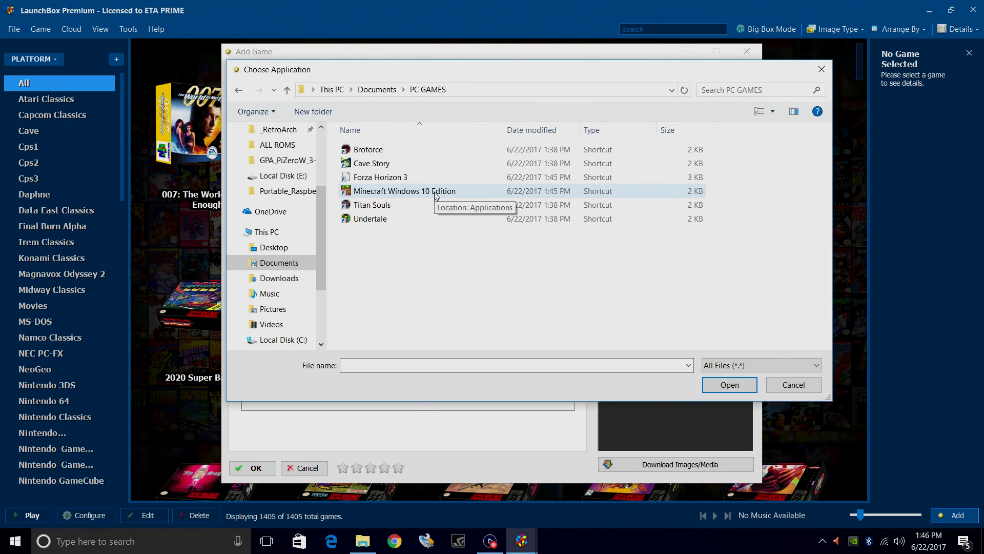
double_click(378, 178)
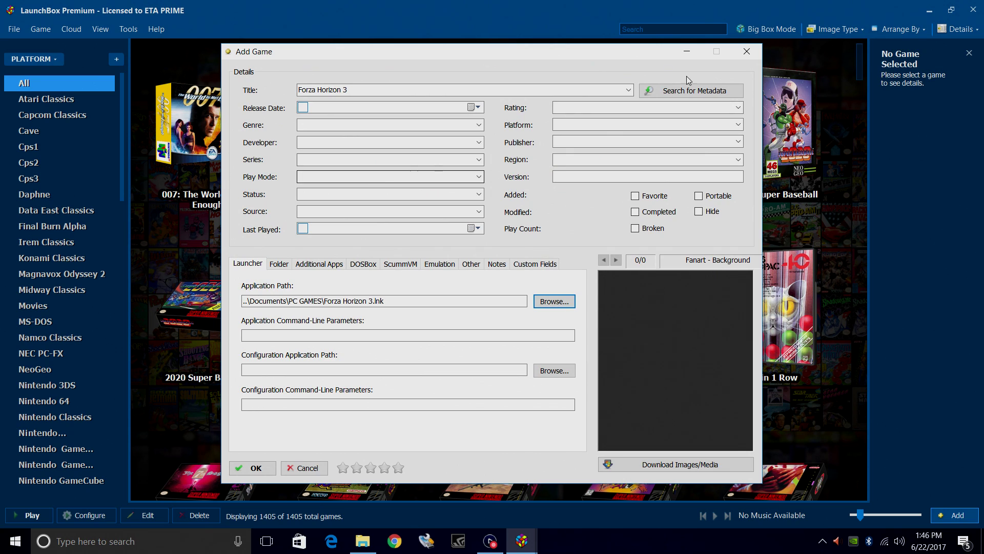
Fill the entry's metadata from the LaunchBox DB match Forza Horizon 3 (Windows), download its box front, clear logo and fanart, and save it.
left_click(686, 92)
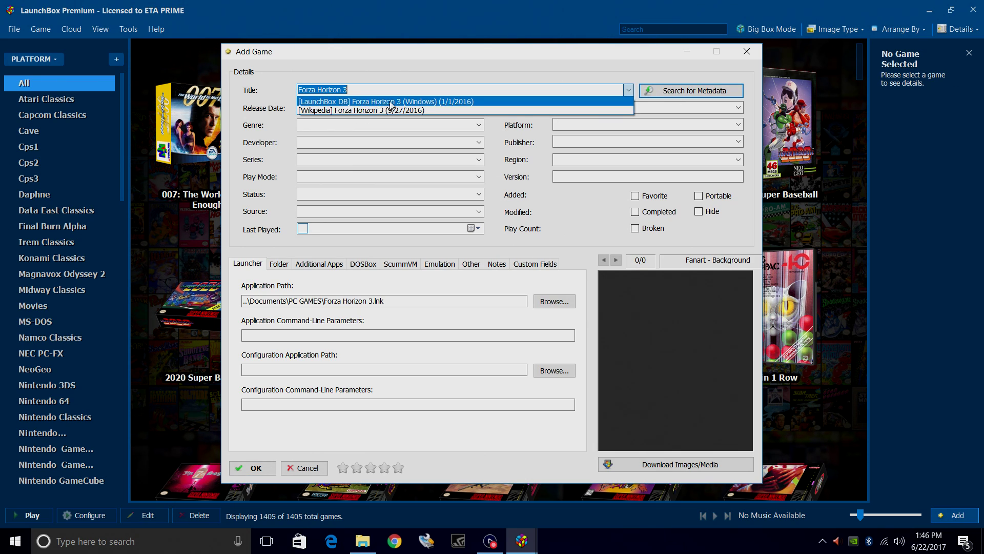
left_click(450, 105)
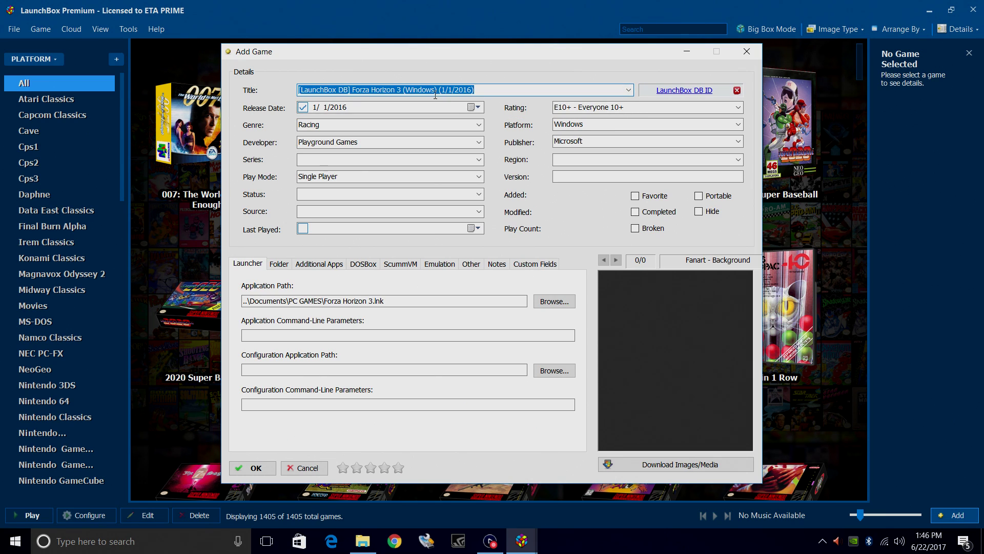
left_click(668, 463)
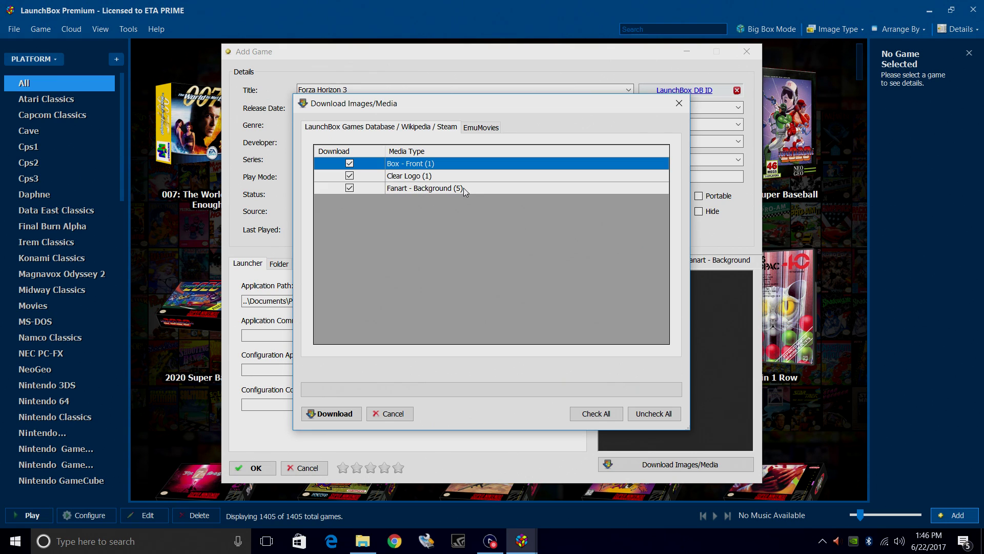
left_click(327, 414)
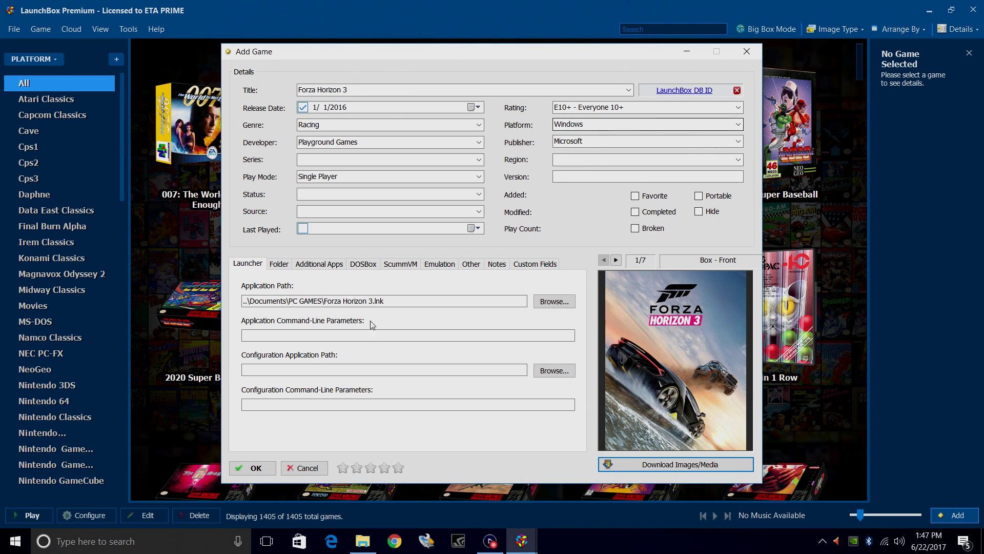
left_click(251, 468)
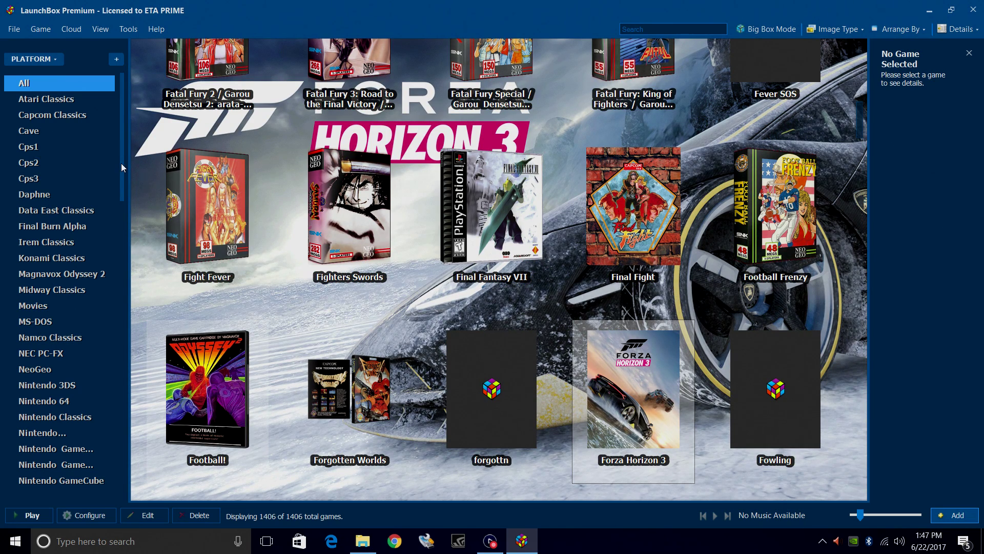
Show only the games of the Windows platform in the library.
left_click_drag(121, 163, 120, 465)
left_click(48, 481)
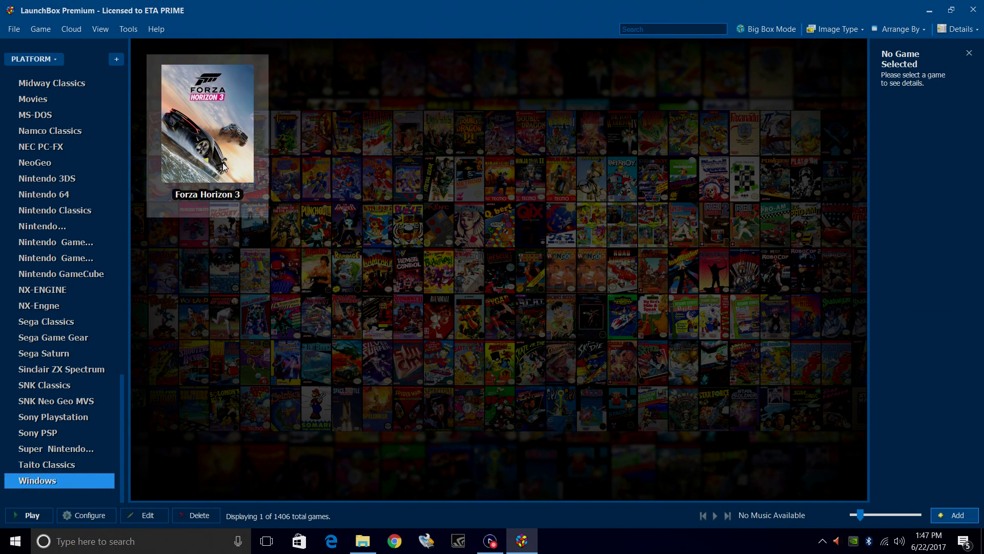
Start a new game entry using the Cave Story shortcut from Documents\PC GAMES as its application.
left_click(43, 31)
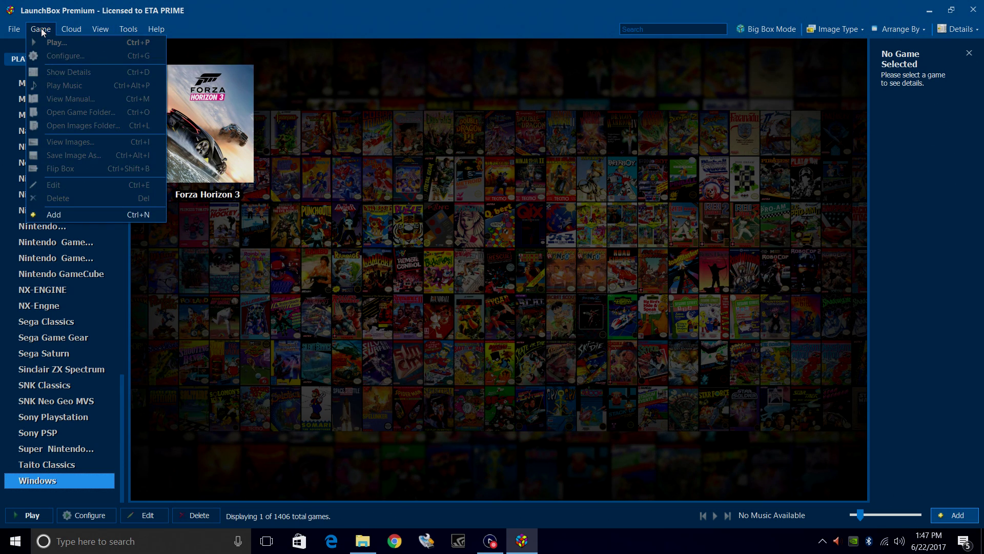
left_click(72, 212)
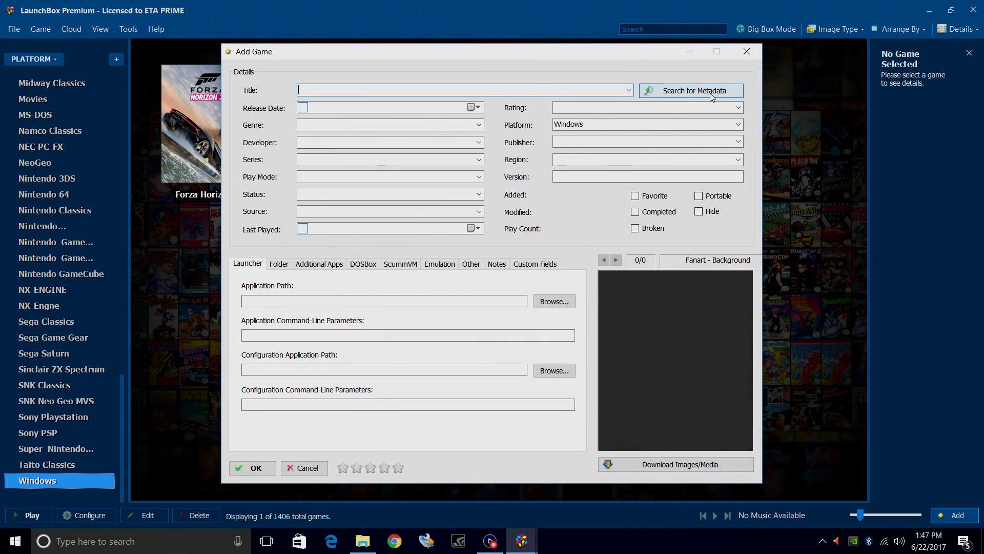
left_click(552, 302)
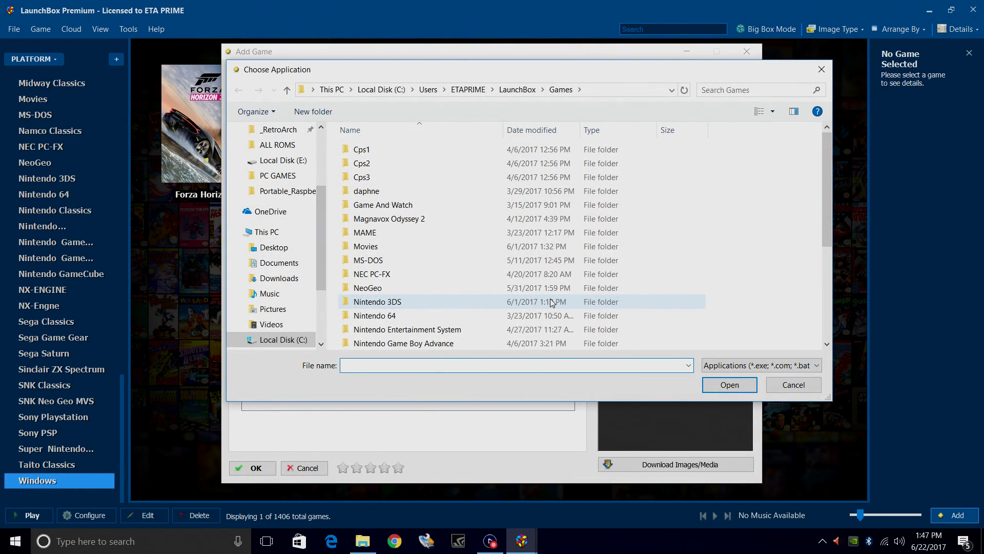
left_click(285, 264)
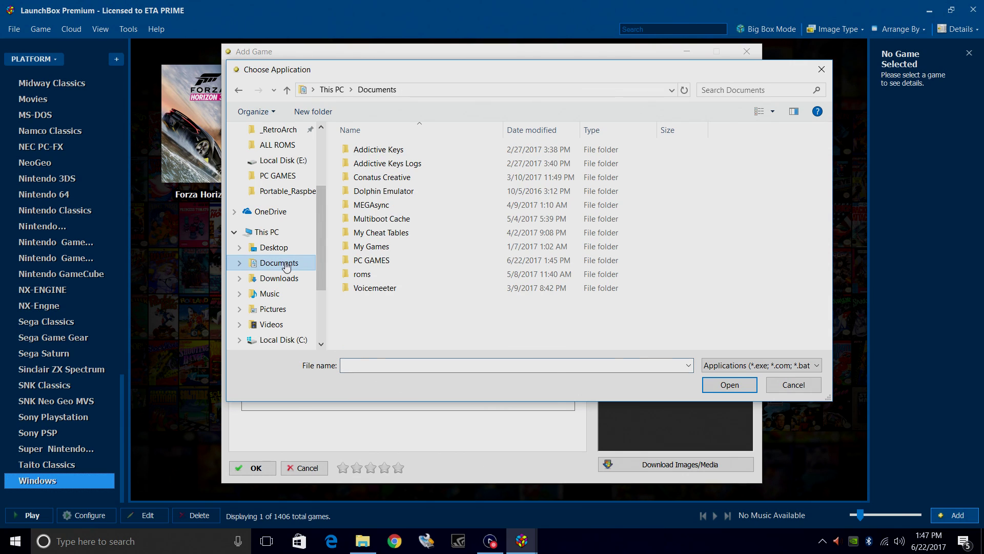
double_click(378, 263)
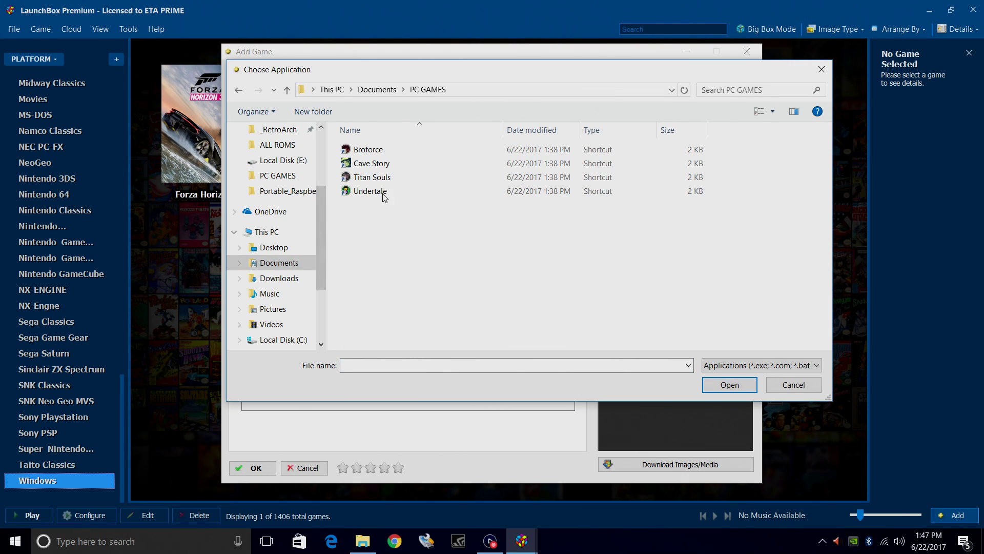
double_click(373, 166)
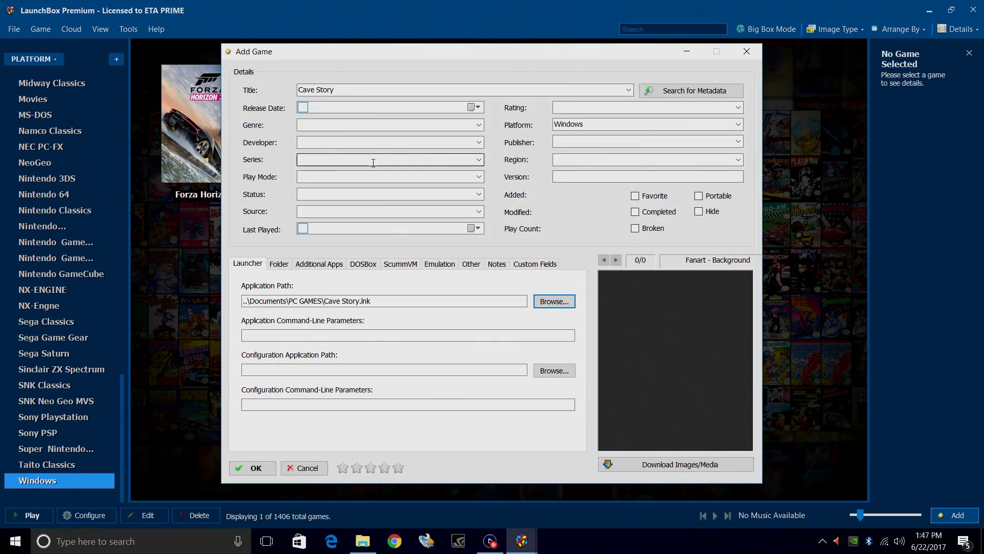
Fill the entry's metadata from the LaunchBox DB match Cave Story+ (Windows), download its box, logo, fanart and screenshot images, and save it.
left_click(675, 90)
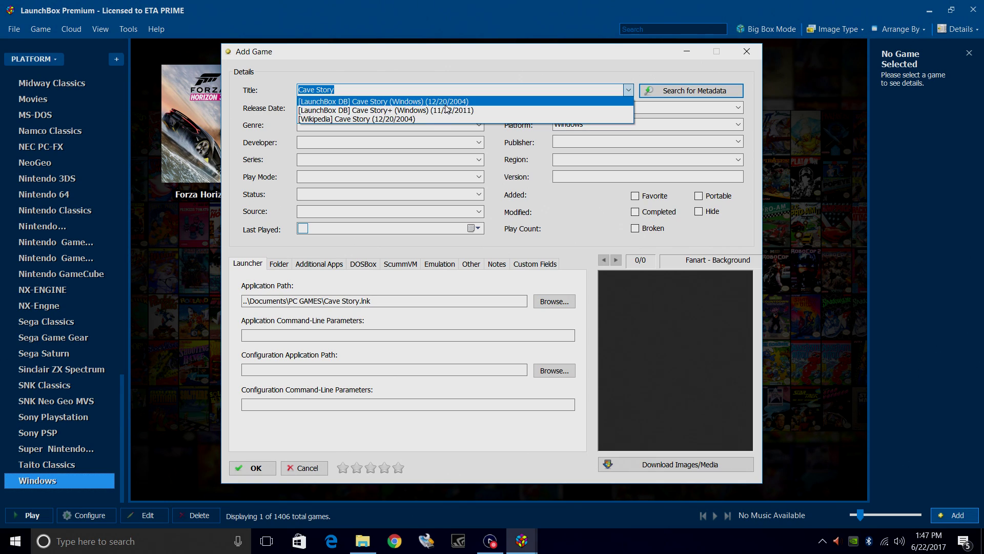
left_click(418, 111)
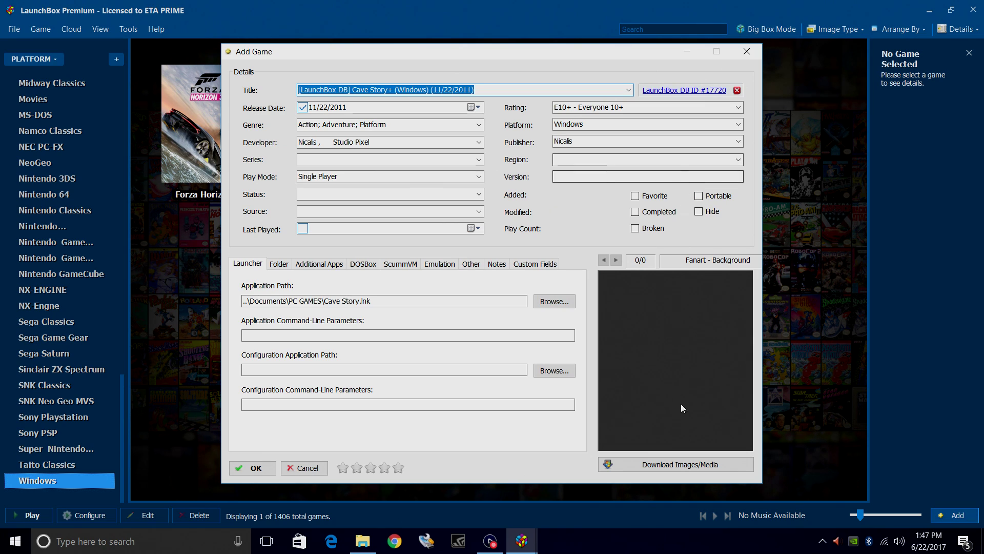
left_click(667, 467)
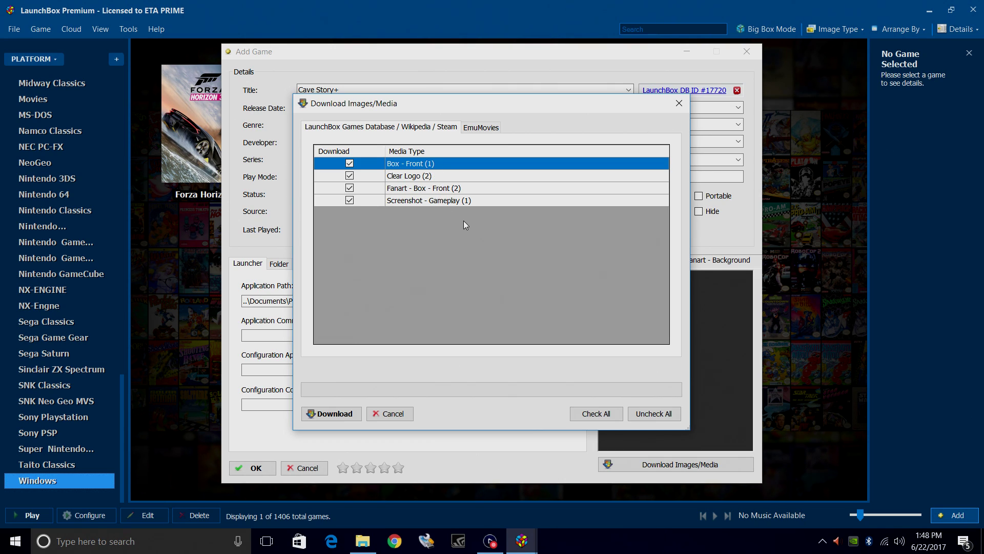
left_click(338, 413)
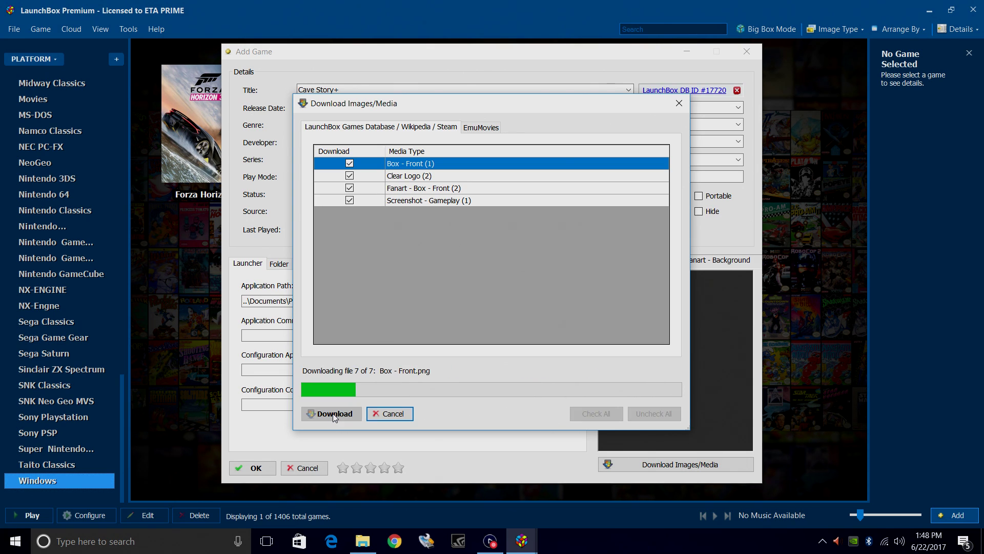
left_click(255, 469)
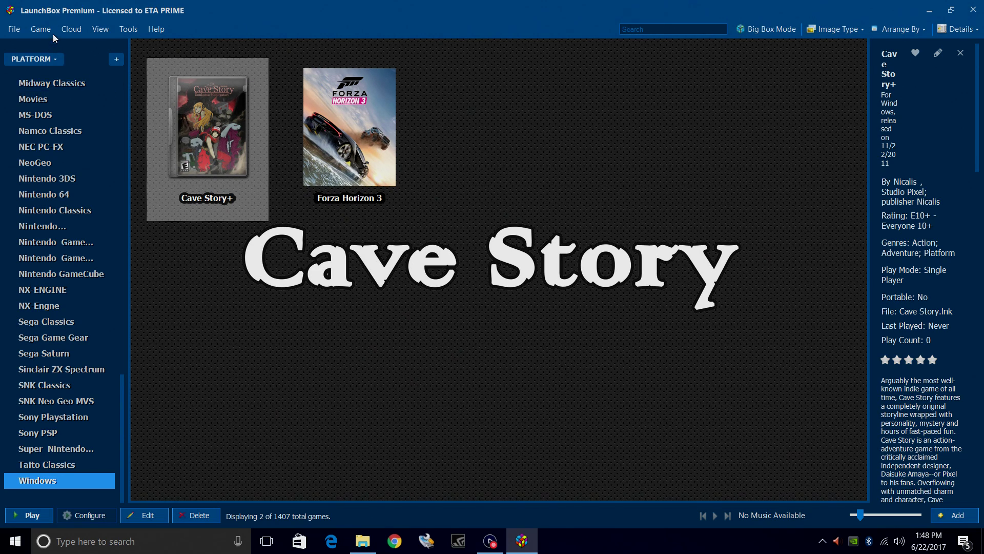
Start another game entry using the Undertale shortcut from Documents\PC GAMES as its application.
left_click(38, 26)
left_click(67, 217)
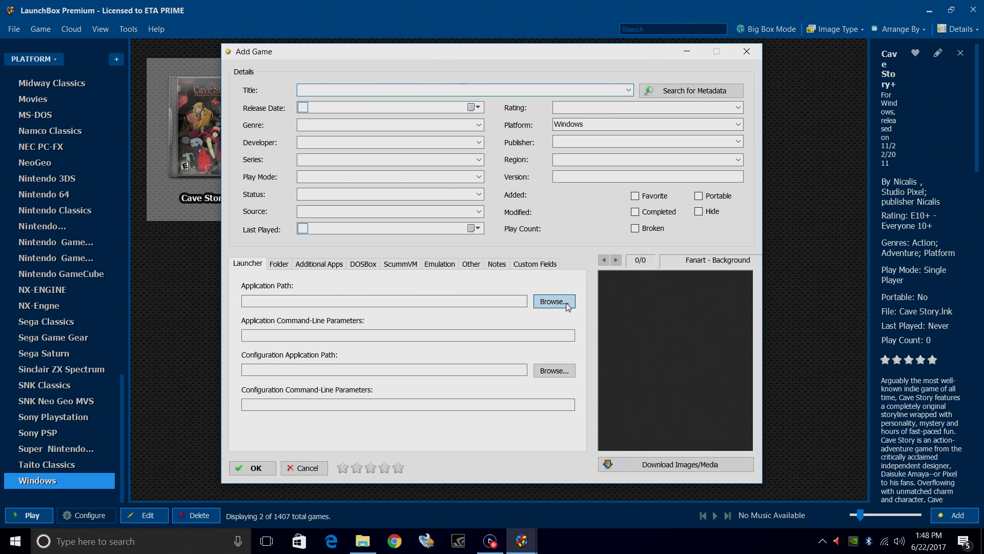
left_click(566, 303)
left_click(274, 262)
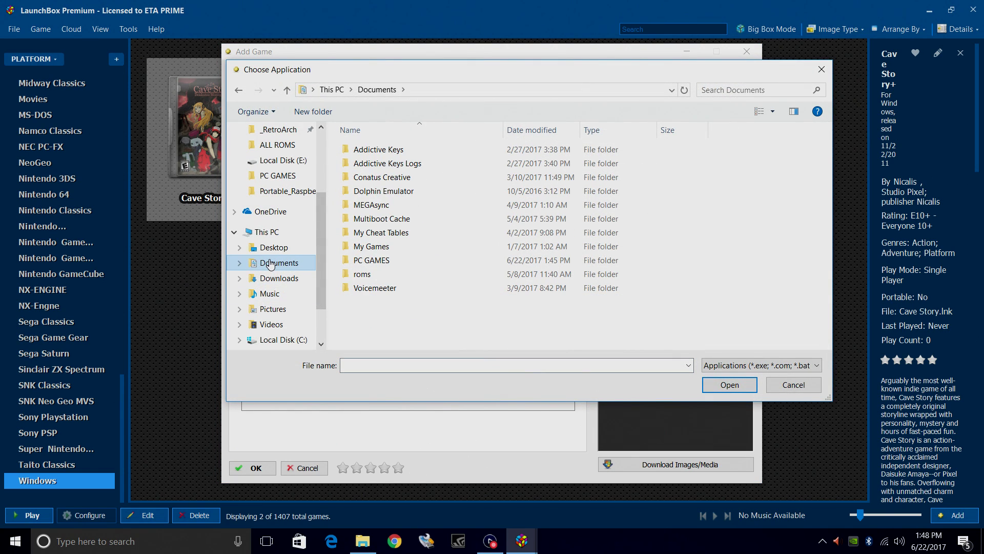
double_click(367, 263)
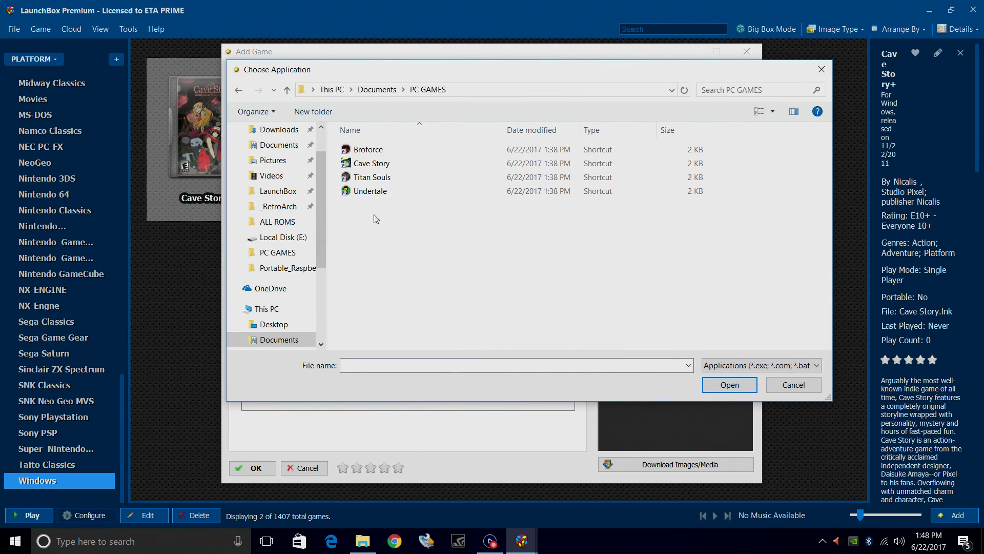
double_click(379, 190)
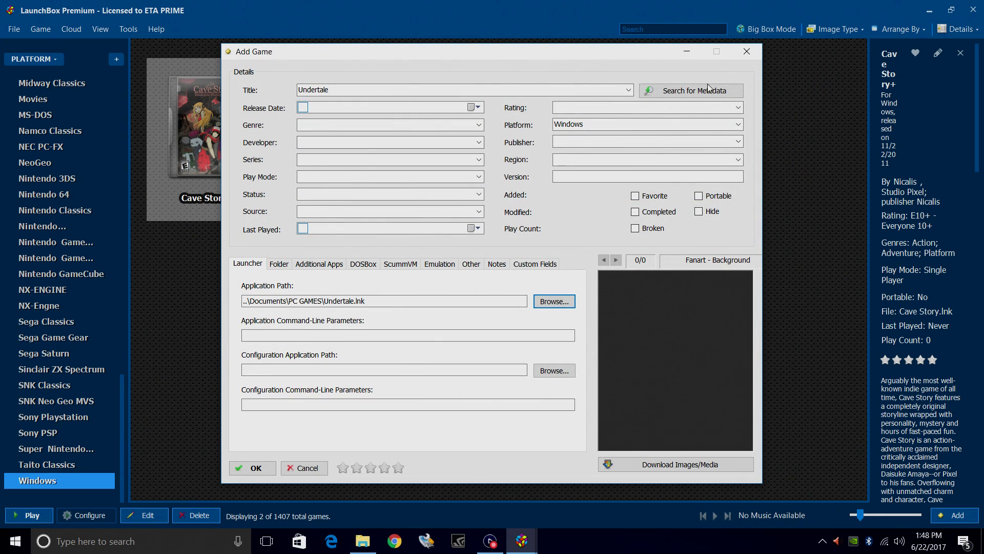
Fill the entry's metadata from the LaunchBox DB match Undertale (Windows), download its images and media, and save it.
left_click(709, 88)
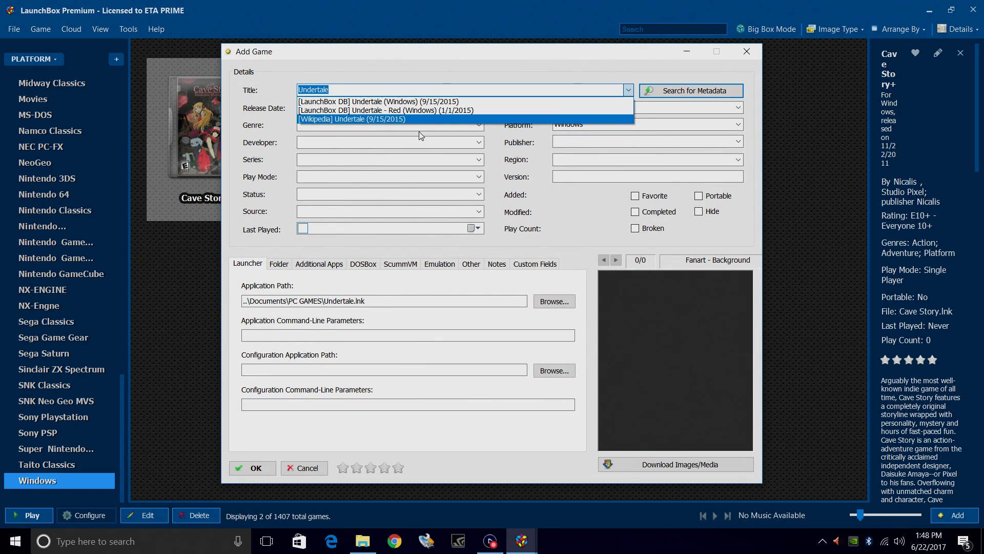
left_click(384, 102)
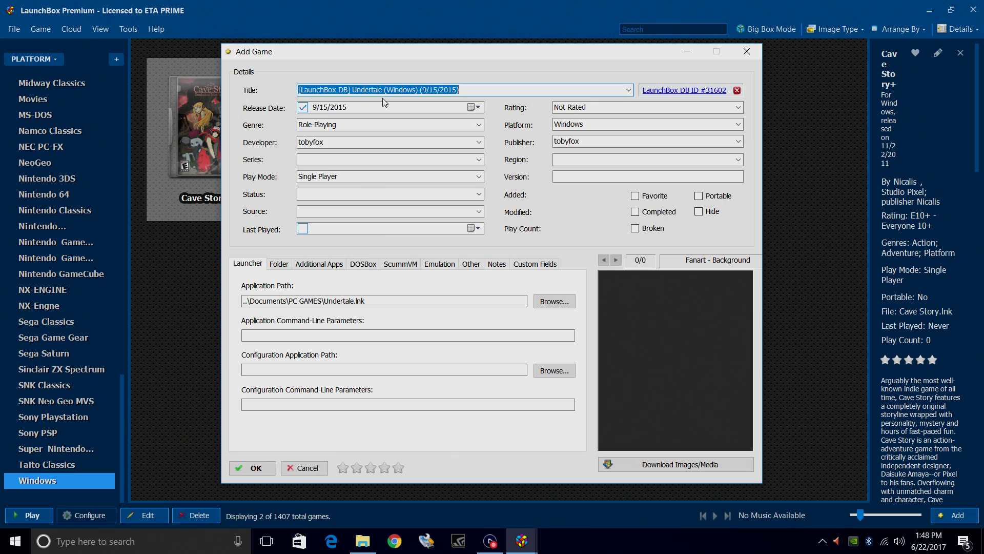
left_click(692, 464)
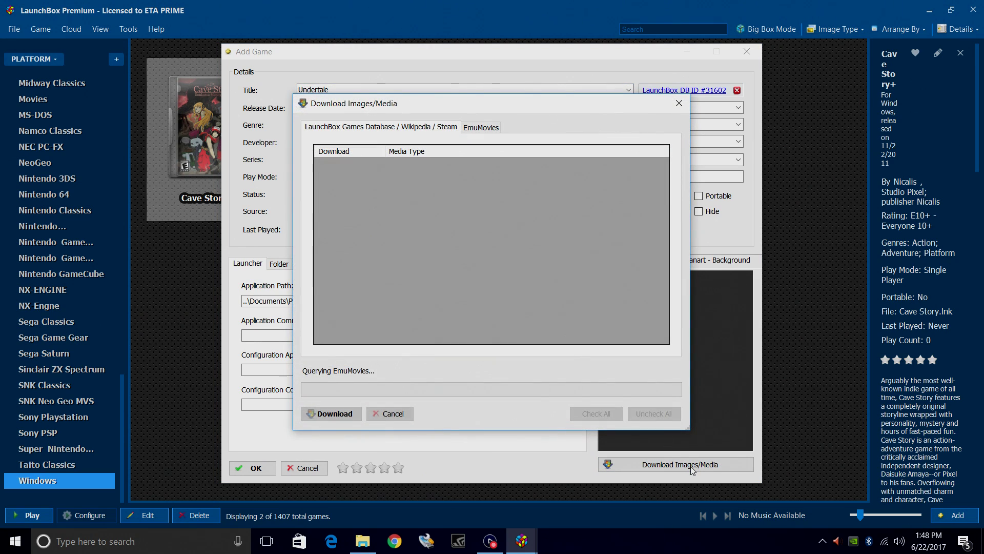
left_click(323, 419)
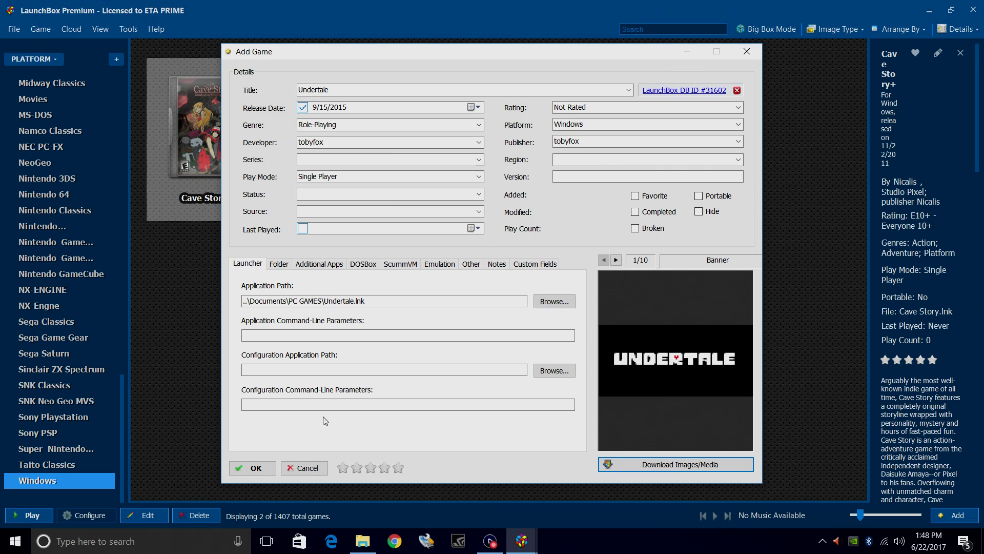
left_click(254, 468)
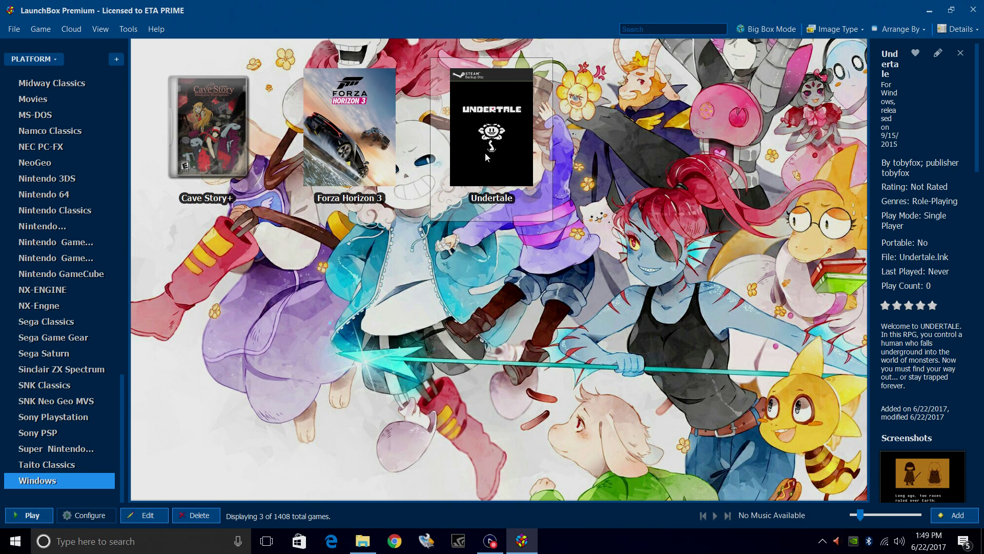
Start another game entry using TITAN.exe from C:\GOG Games\Titan Souls as its application.
left_click(38, 30)
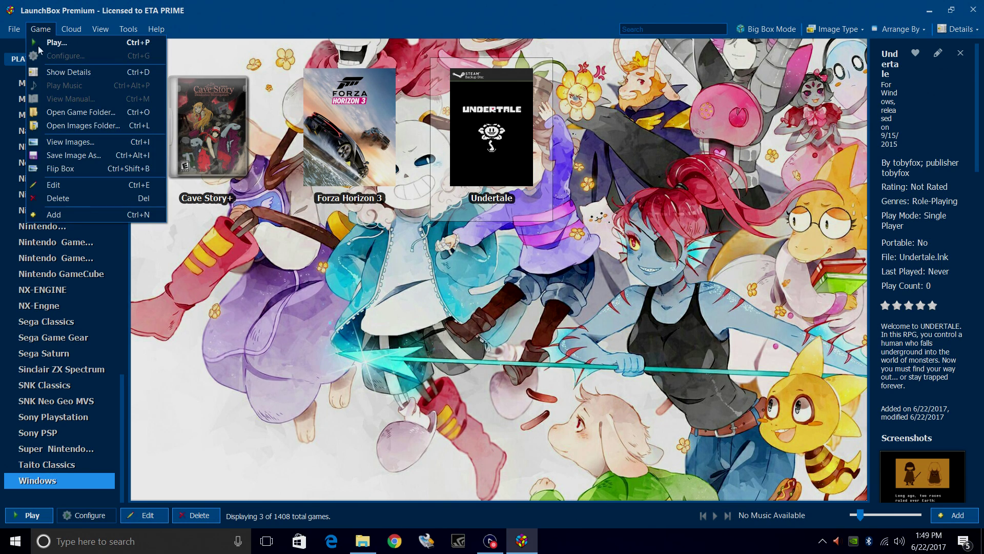
left_click(48, 214)
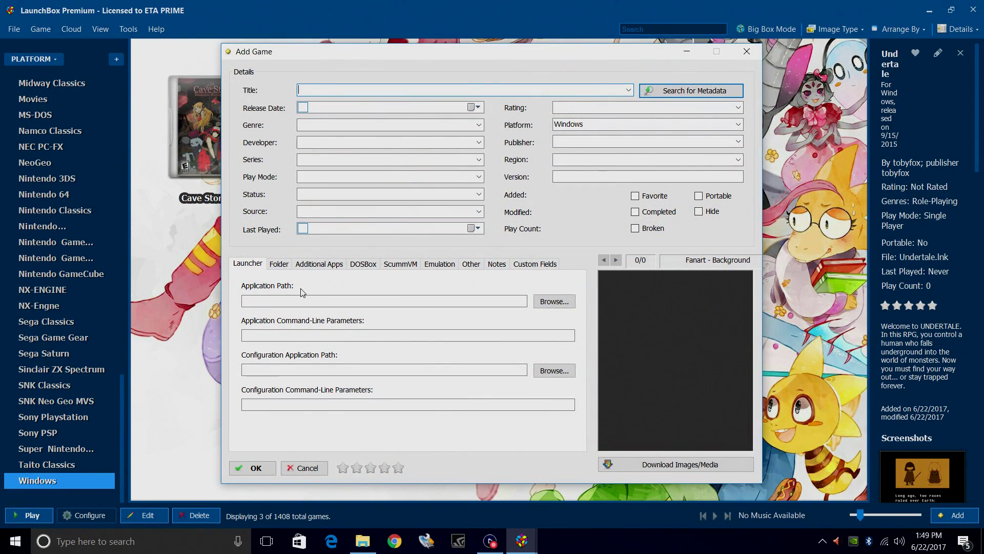
left_click(540, 302)
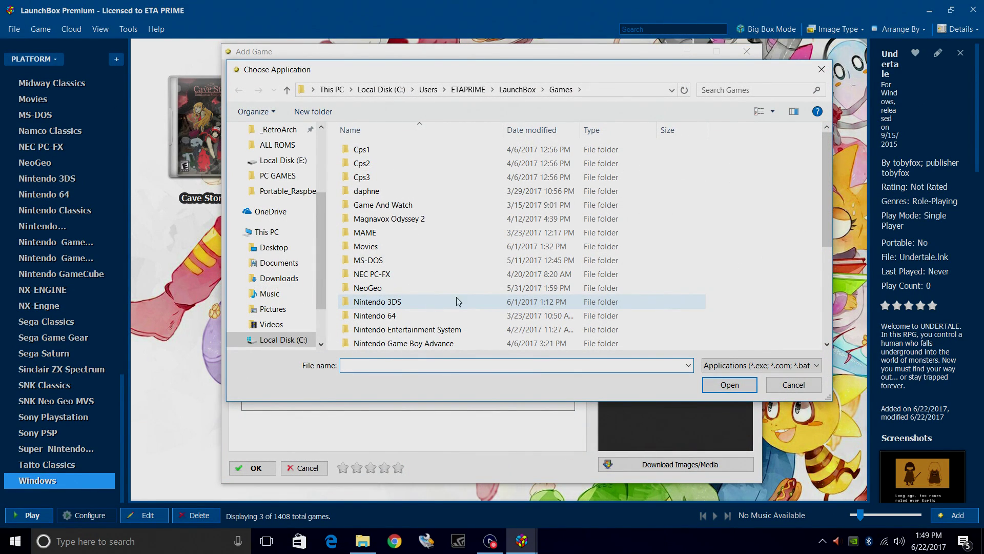
left_click(284, 340)
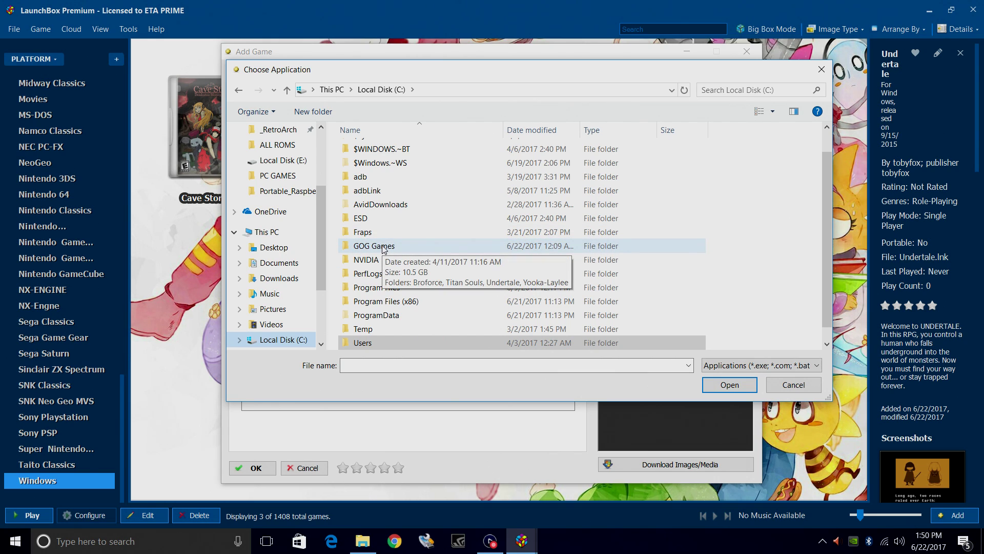
double_click(384, 248)
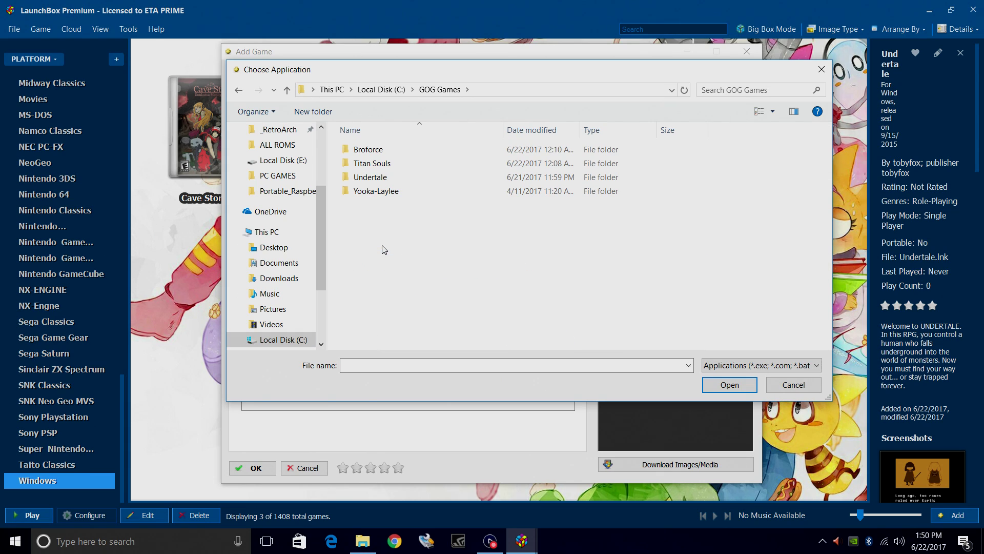
double_click(380, 164)
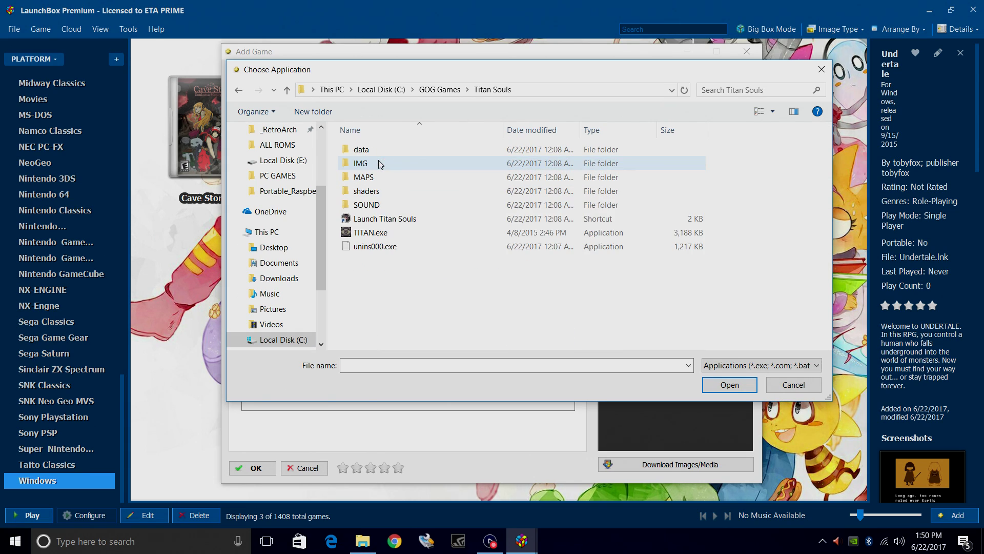
double_click(373, 235)
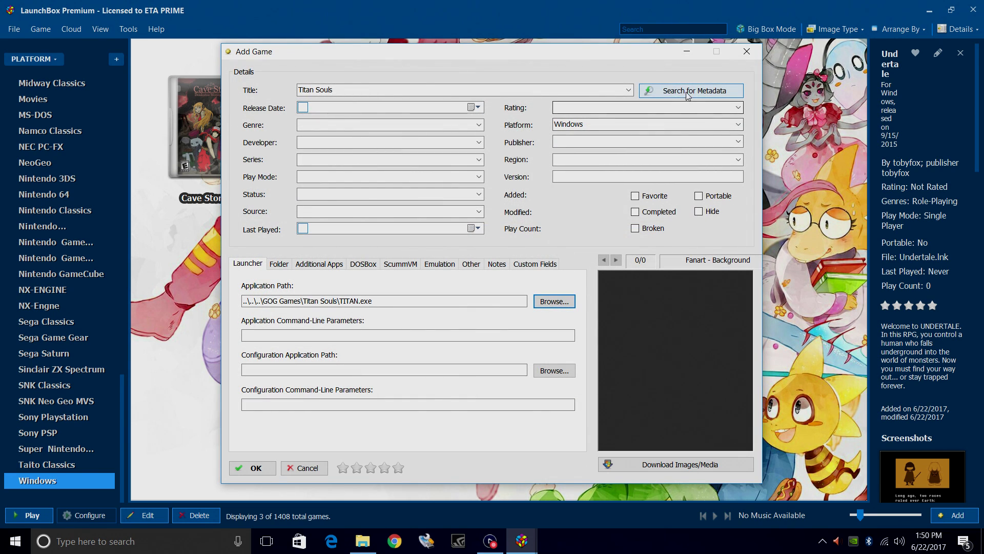
Fill the entry's metadata from the LaunchBox DB match Titan Souls (Windows), download its images and media, and save it.
left_click(688, 93)
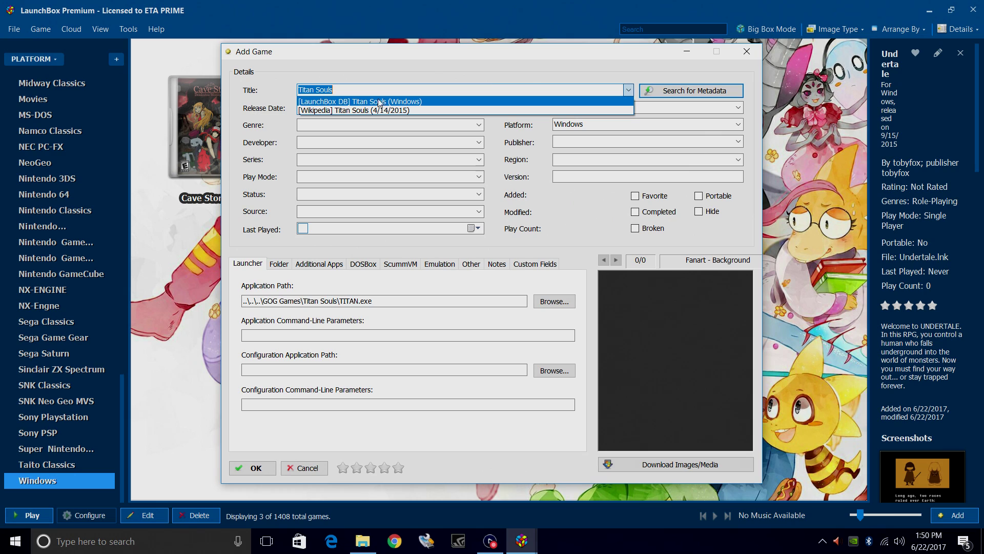
left_click(390, 104)
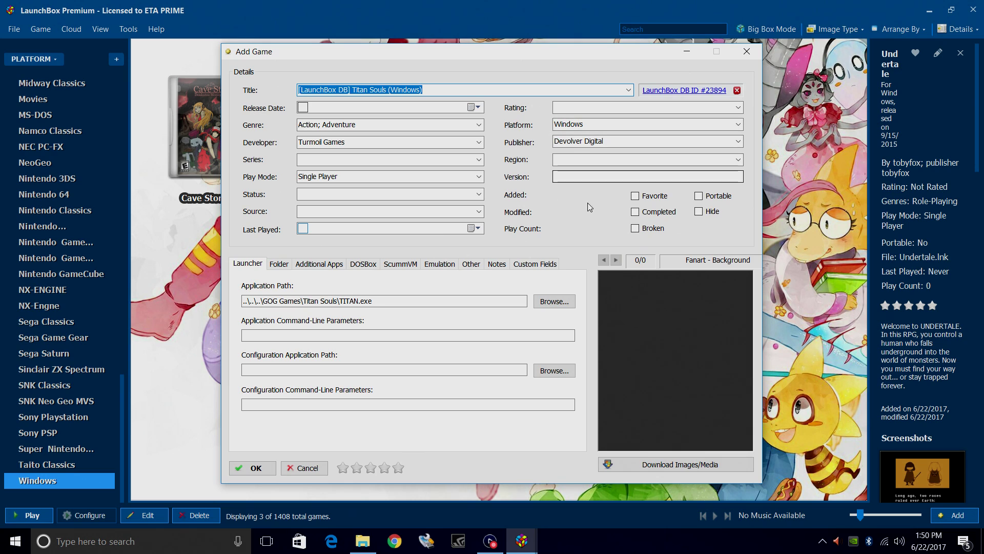
left_click(669, 465)
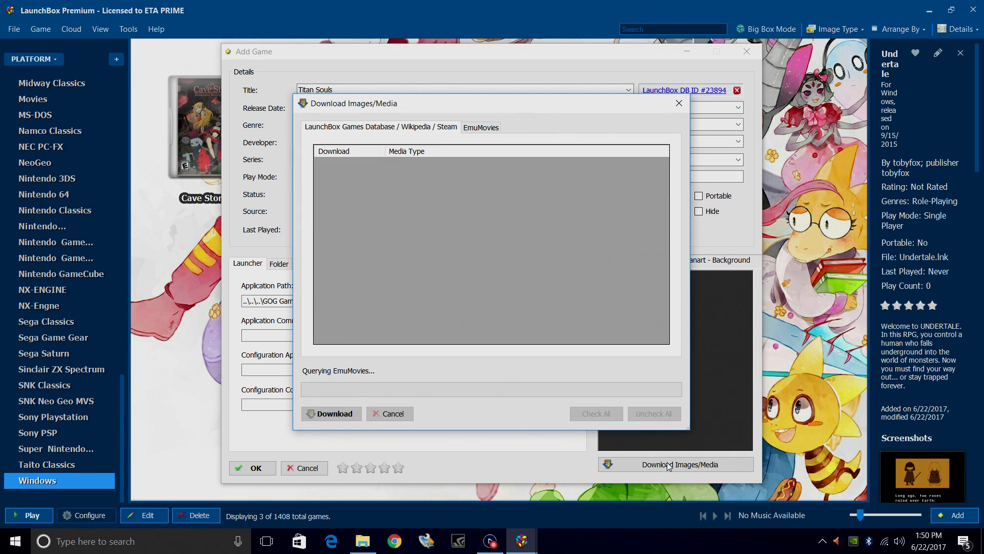
left_click(335, 414)
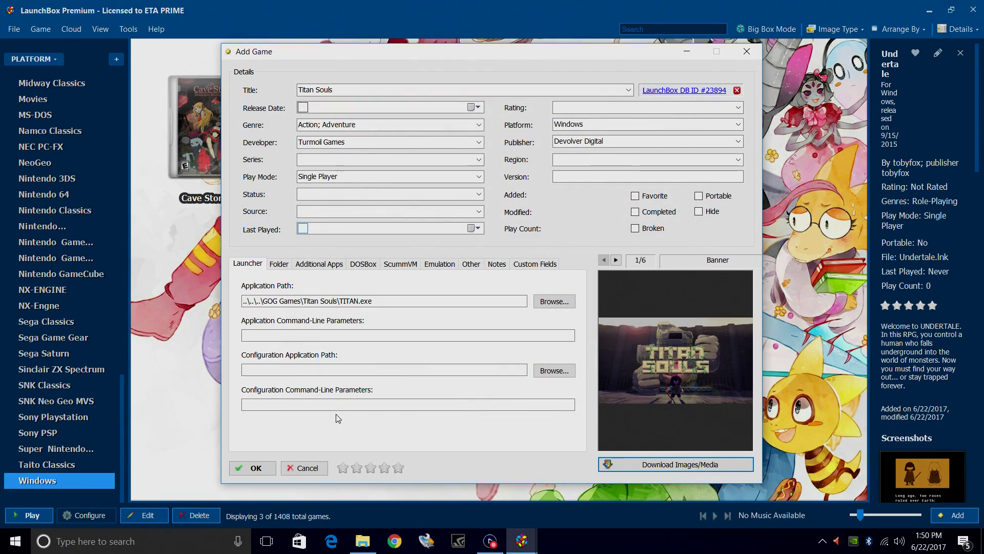
left_click(255, 467)
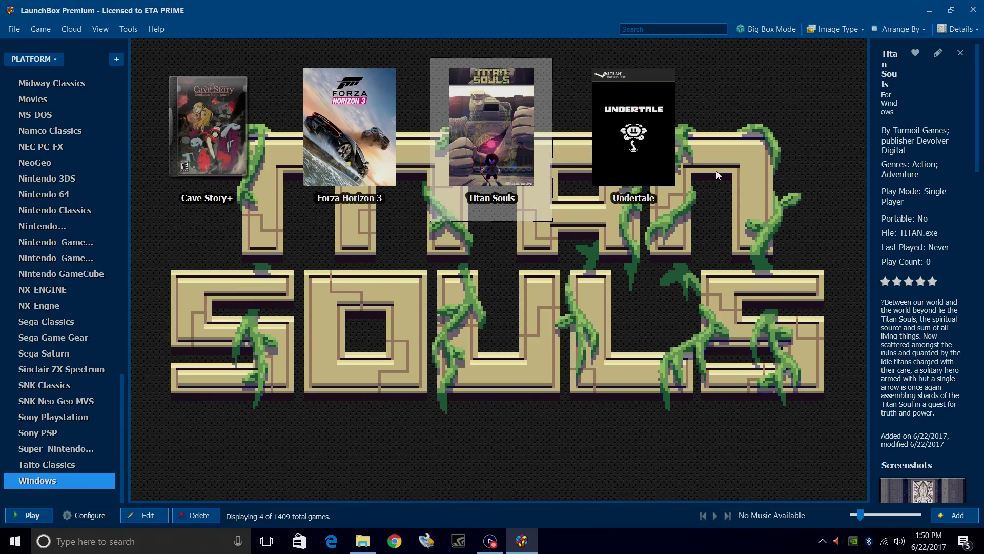
Switch to Big Box mode, browse backward through the platforms to Windows and open its game list to view the added games.
left_click(788, 29)
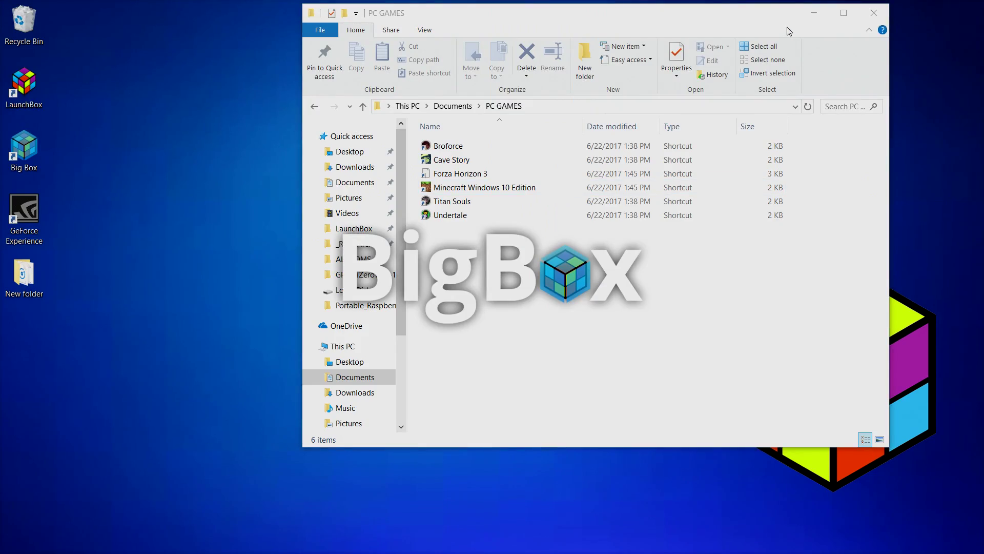
key("Left")
key("Left")
key("Left")
key("Left")
key("Left")
key("Left")
key("Left")
key("Left")
key("Left")
key("Left")
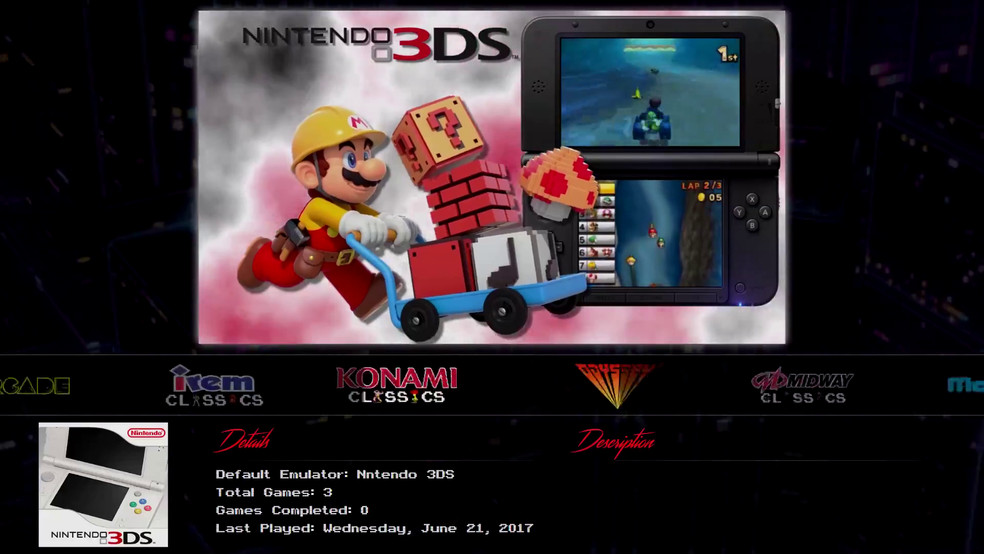
key("Left")
key("Left")
key("Left")
key("Left")
key("Left")
key("Left")
key("Left")
key("Left")
key("Left")
key("Left")
key("Left")
key("Left")
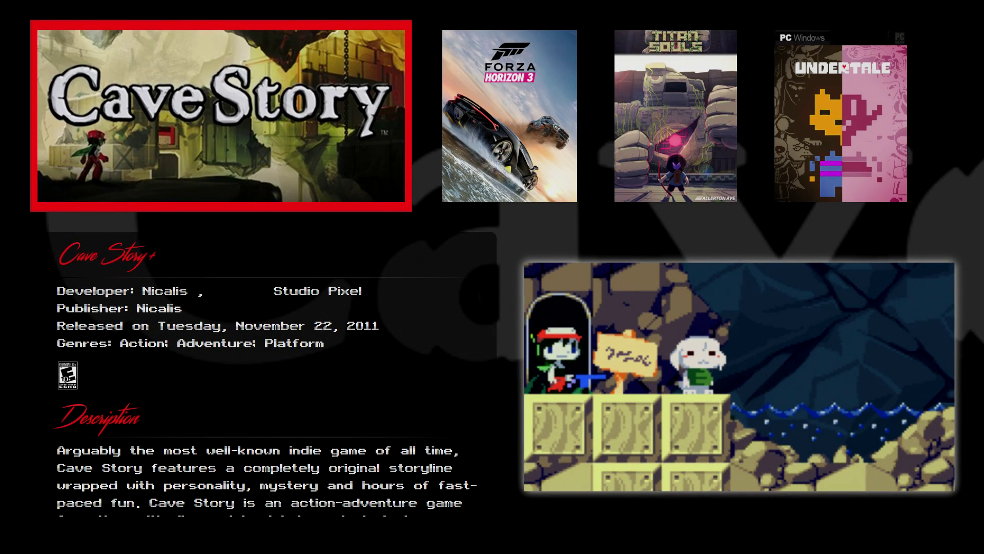
Browse through the added Windows games, return to Forza Horizon 3 and launch it from its game details.
key("Right")
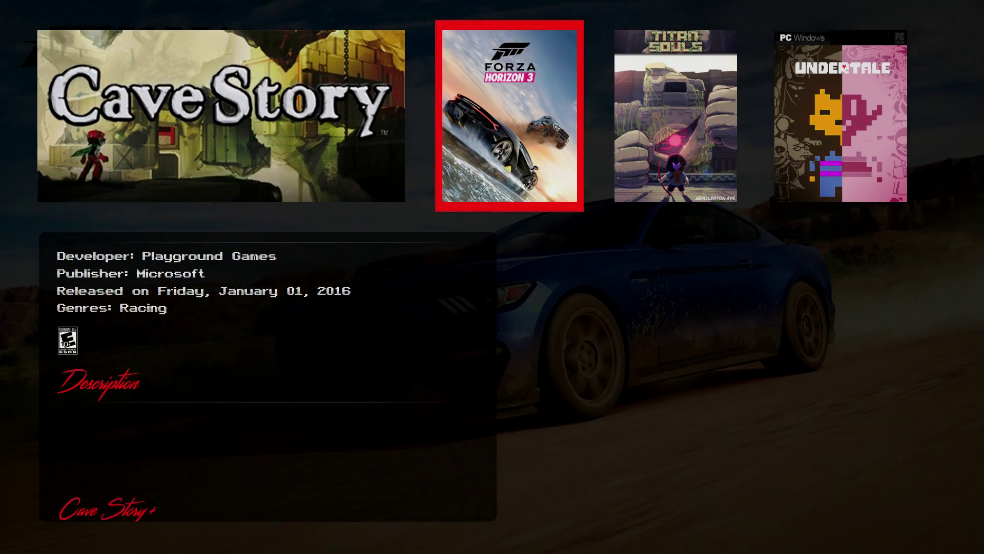
key("Right")
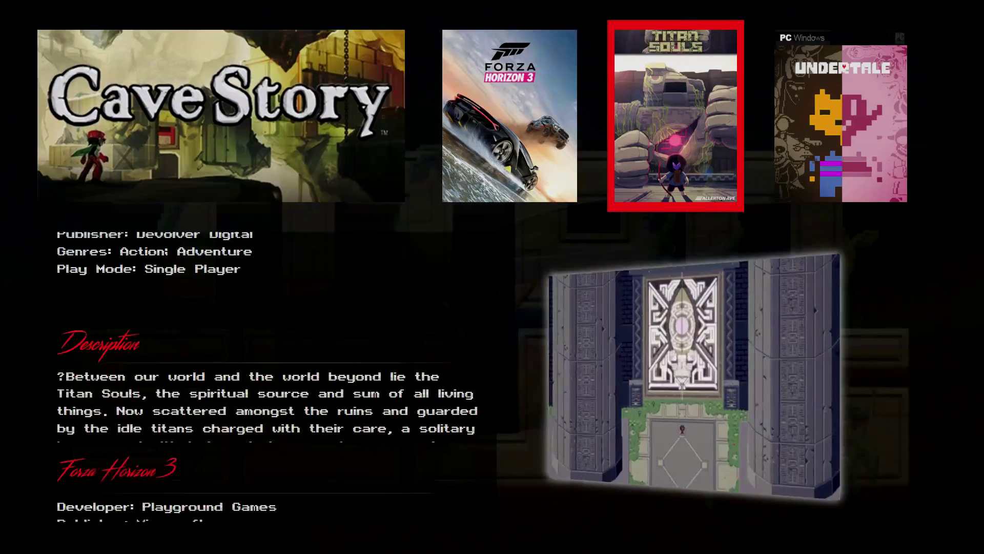
key("Right")
key("Left")
key("Left")
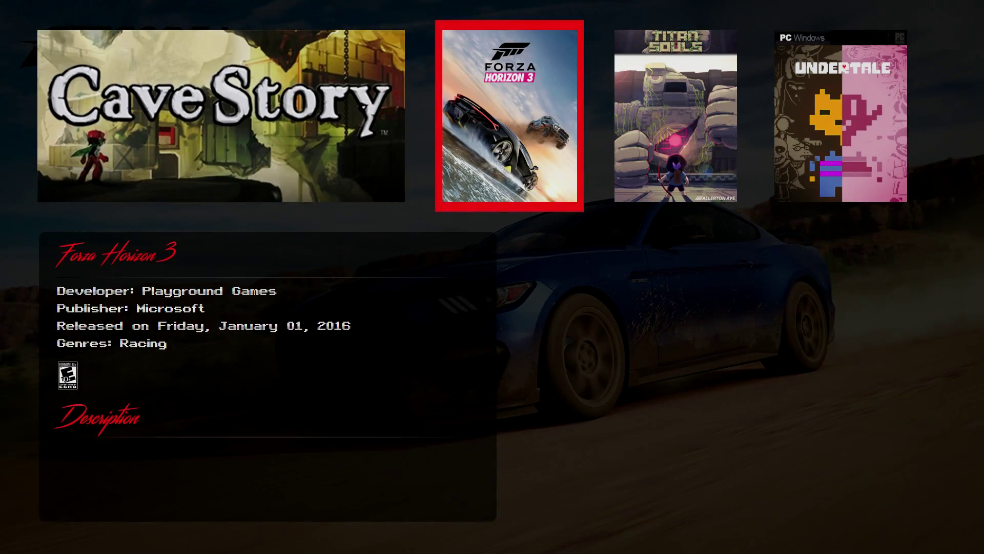
key("Return")
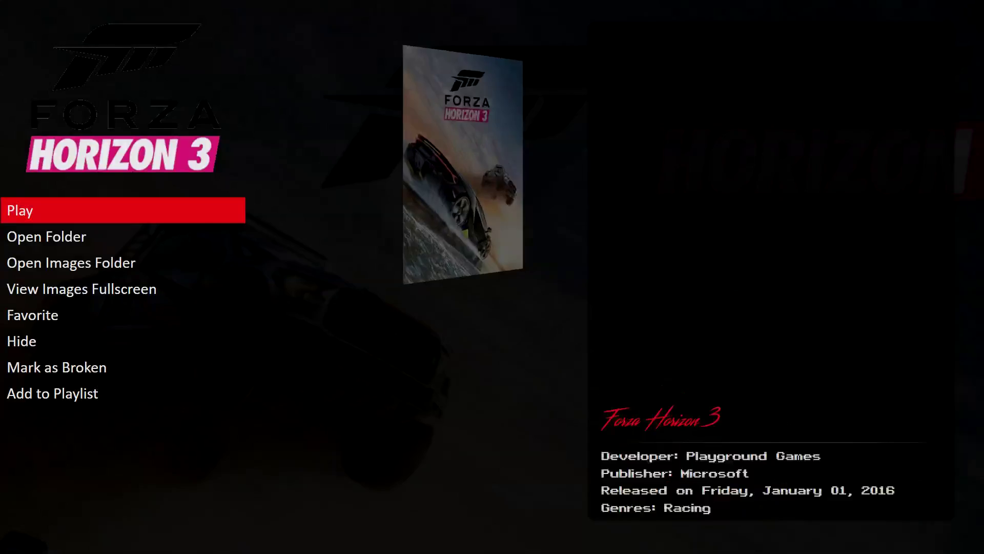
key("Return")
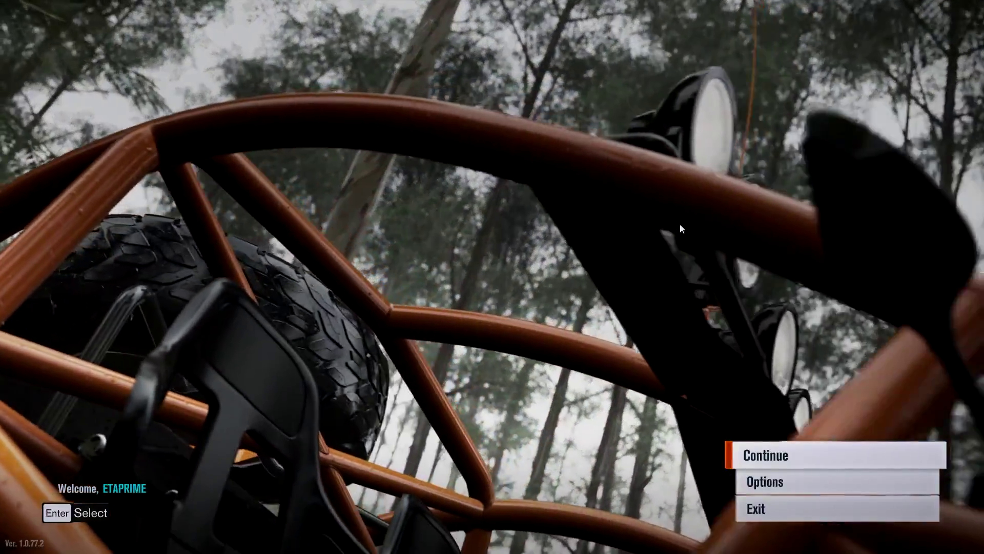
Exit Forza Horizon 3 from its title screen, go back to the Windows game list and select Cave Story+.
key("Down")
key("Down")
key("Return")
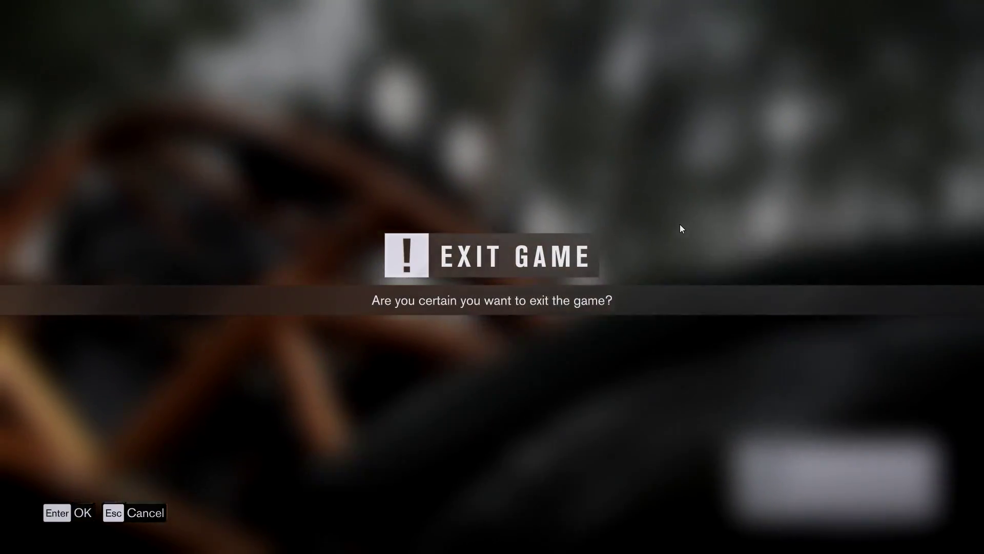
key("Return")
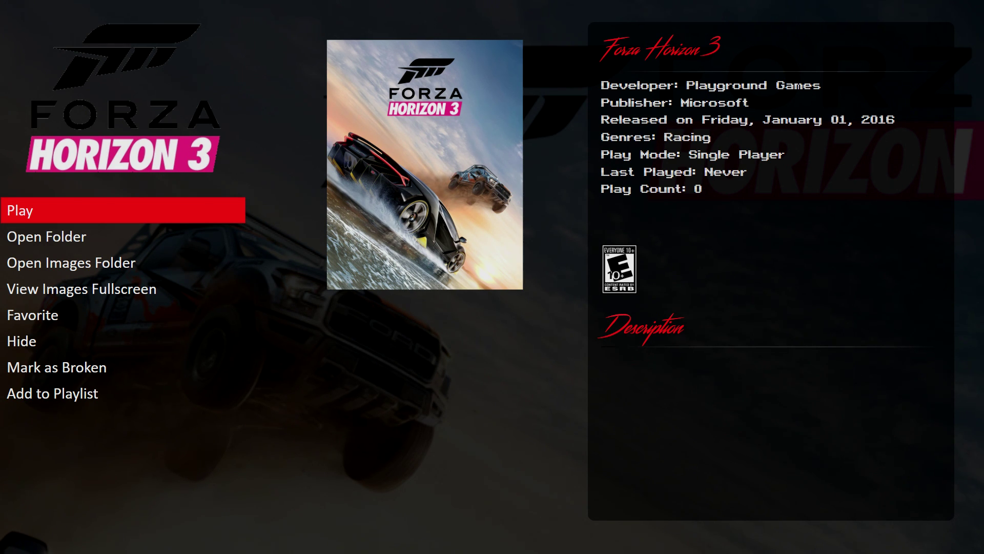
key("Escape")
key("Left")
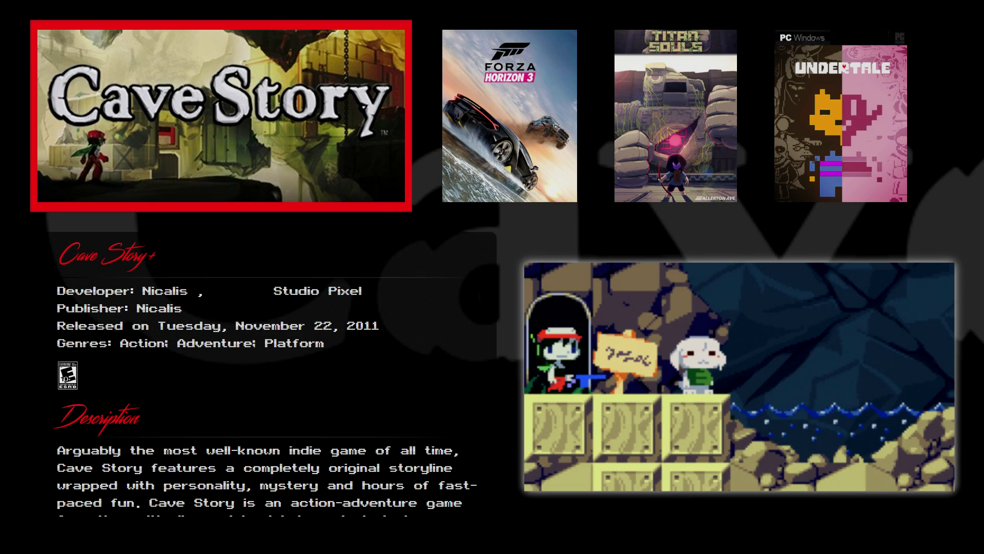